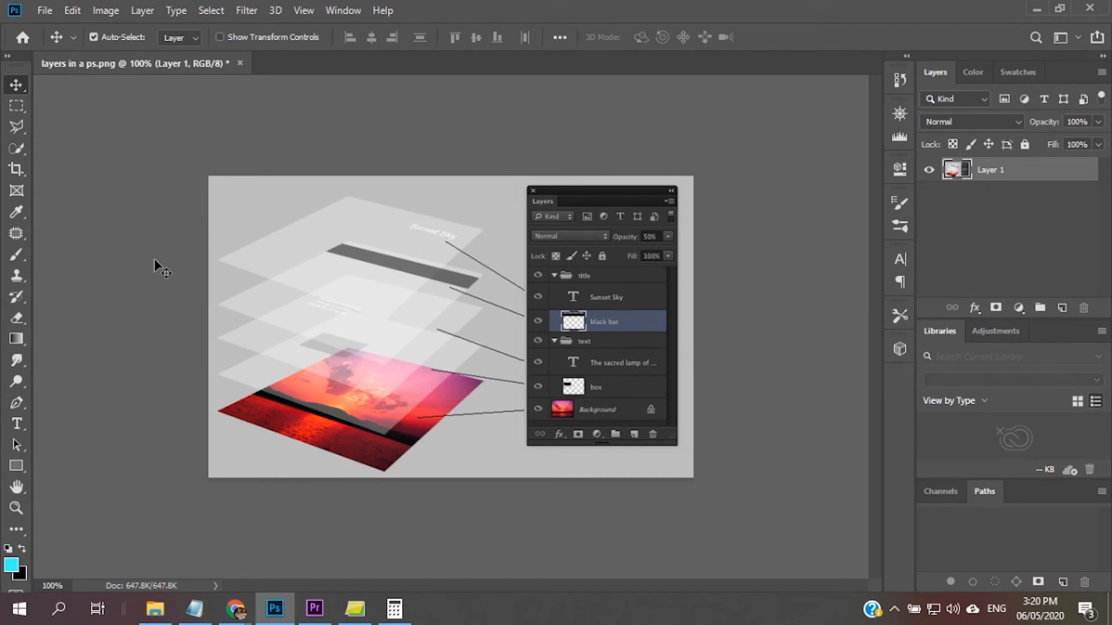
- Open the bouquet image from the Day 3 - Layer Basics folder
{"action": "left_click", "coordinate": [45, 10]}
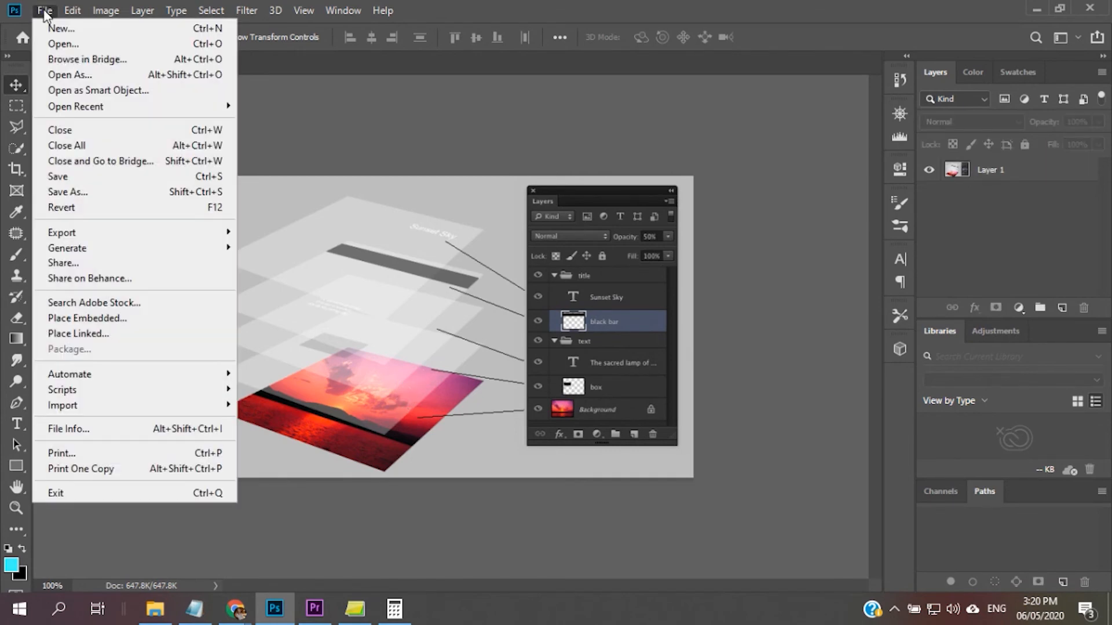
{"action": "left_click", "coordinate": [57, 41]}
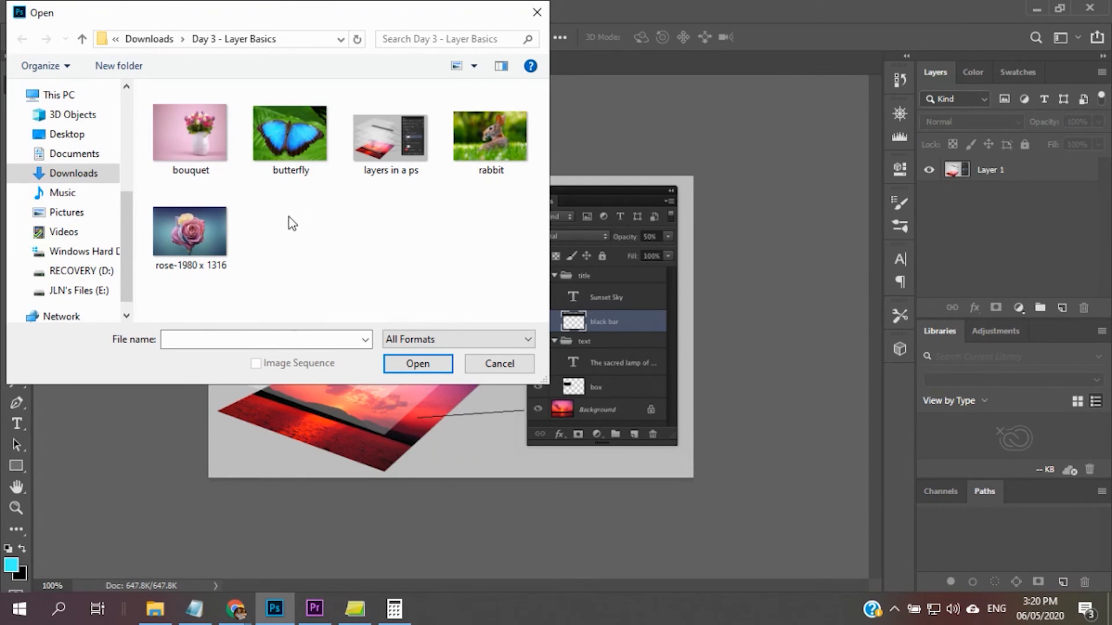
{"action": "left_click", "coordinate": [196, 129]}
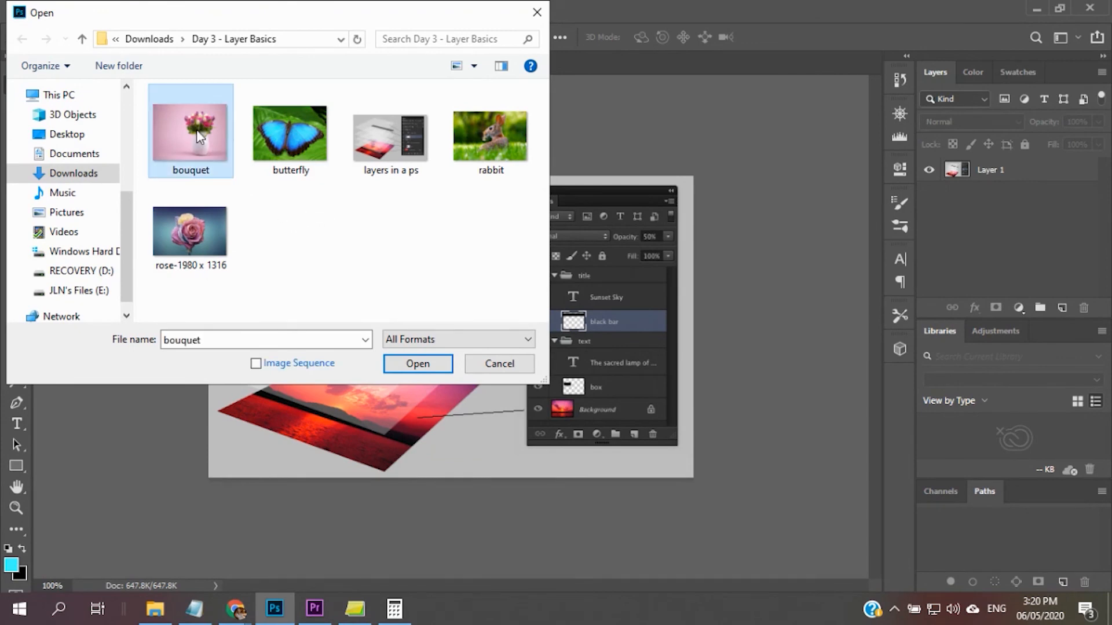
{"action": "left_click", "coordinate": [417, 364]}
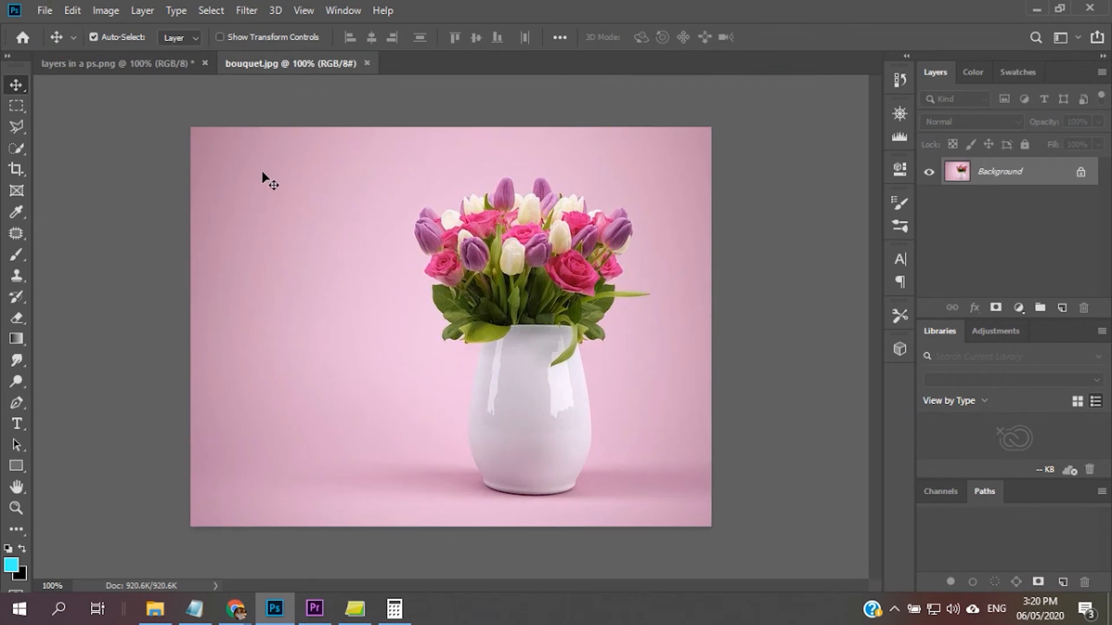
- Switch to the Google Slides presentation, review the Day 3 slide's "Add images to a layer" topic, and return to Photoshop
{"action": "left_click", "coordinate": [110, 63]}
{"action": "left_click", "coordinate": [263, 68]}
{"action": "mouse_move", "coordinate": [234, 612]}
{"action": "left_click", "coordinate": [171, 543]}
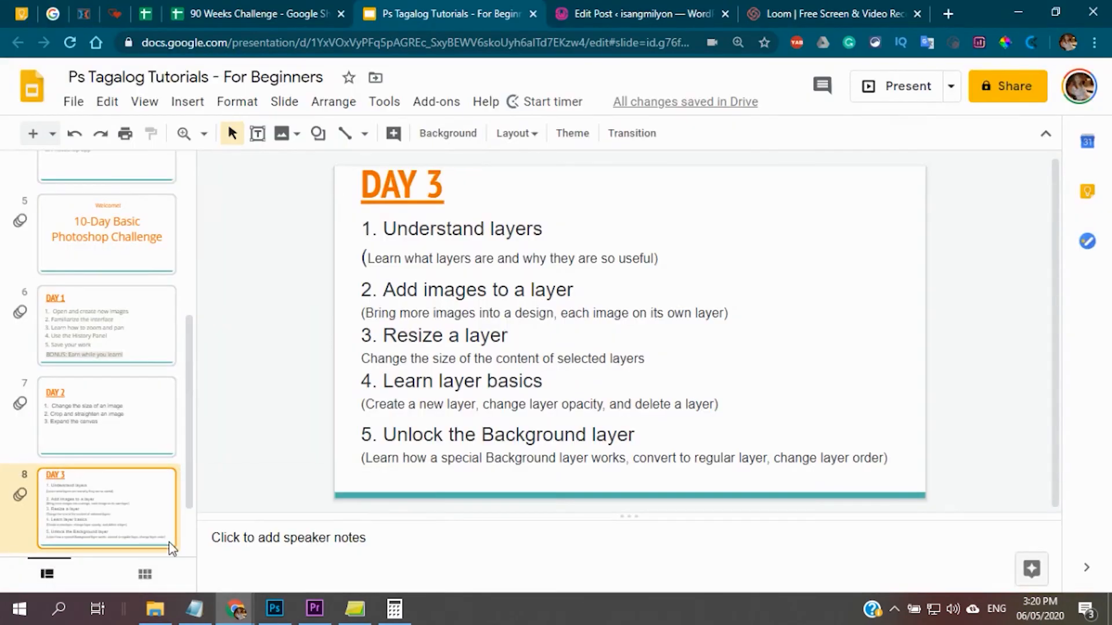
{"action": "left_click", "coordinate": [455, 293]}
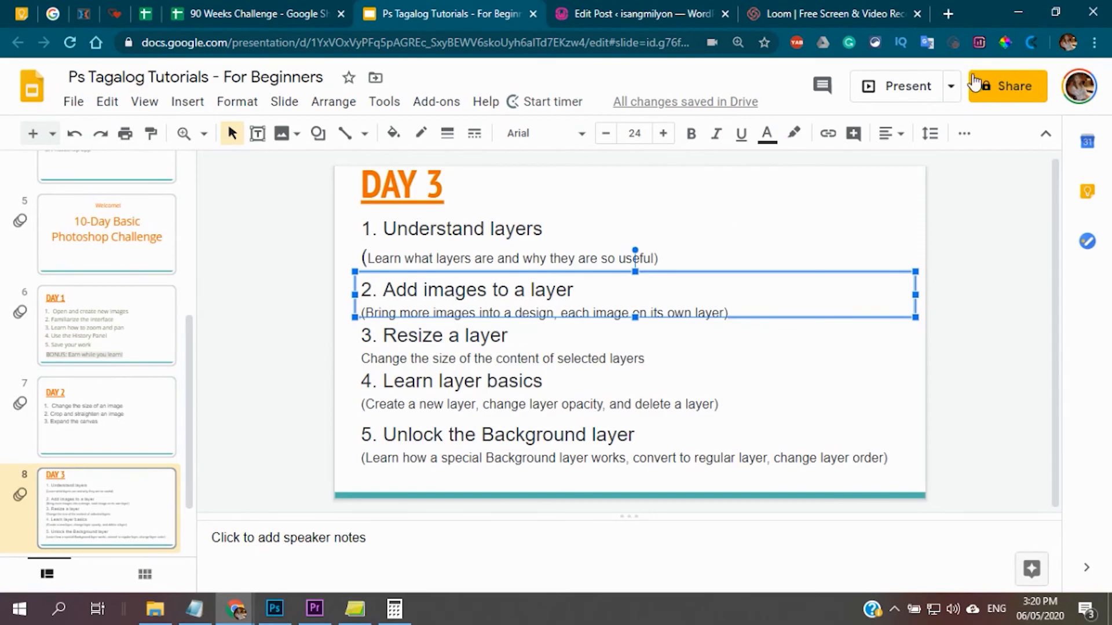
{"action": "left_click", "coordinate": [1019, 16]}
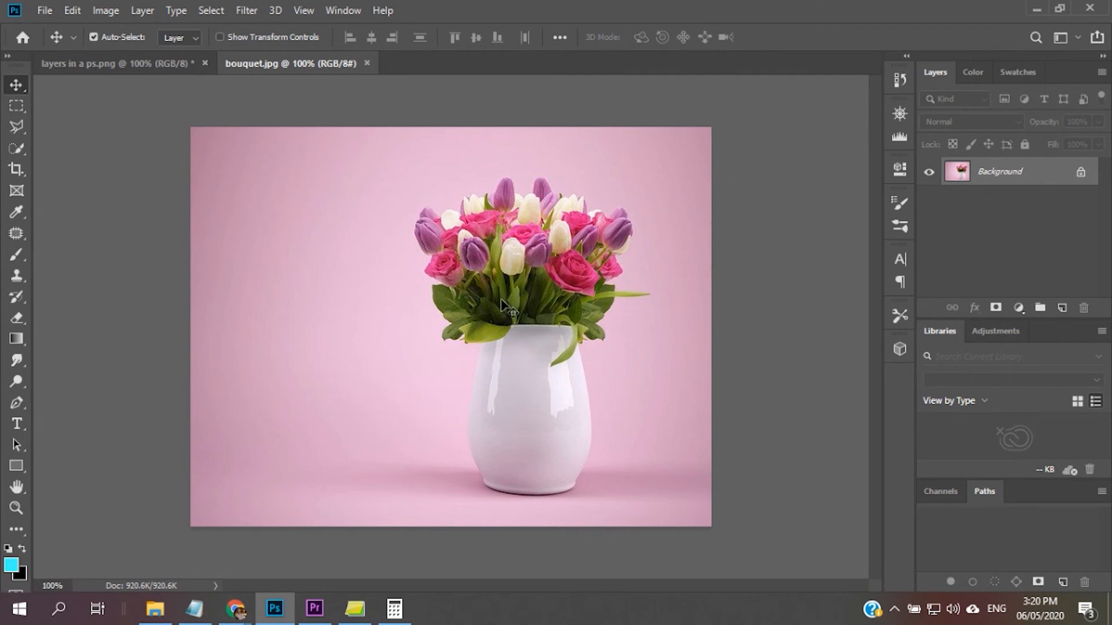
- Place the rose-1980 x 1316 image as an embedded layer in the bouquet document
{"action": "left_click", "coordinate": [45, 12]}
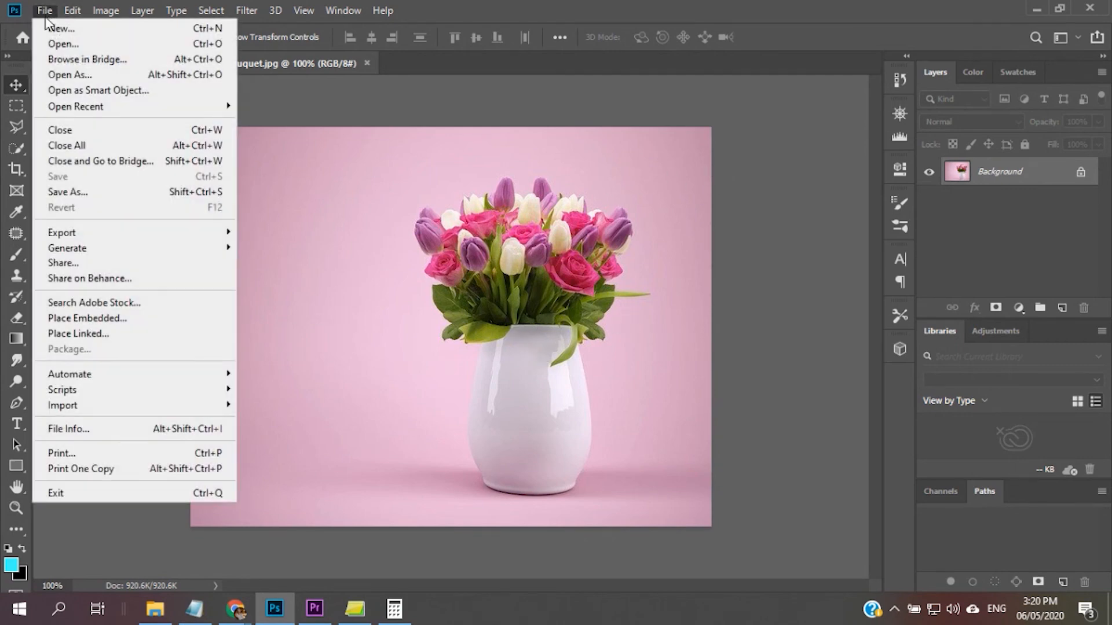
{"action": "left_click", "coordinate": [78, 319]}
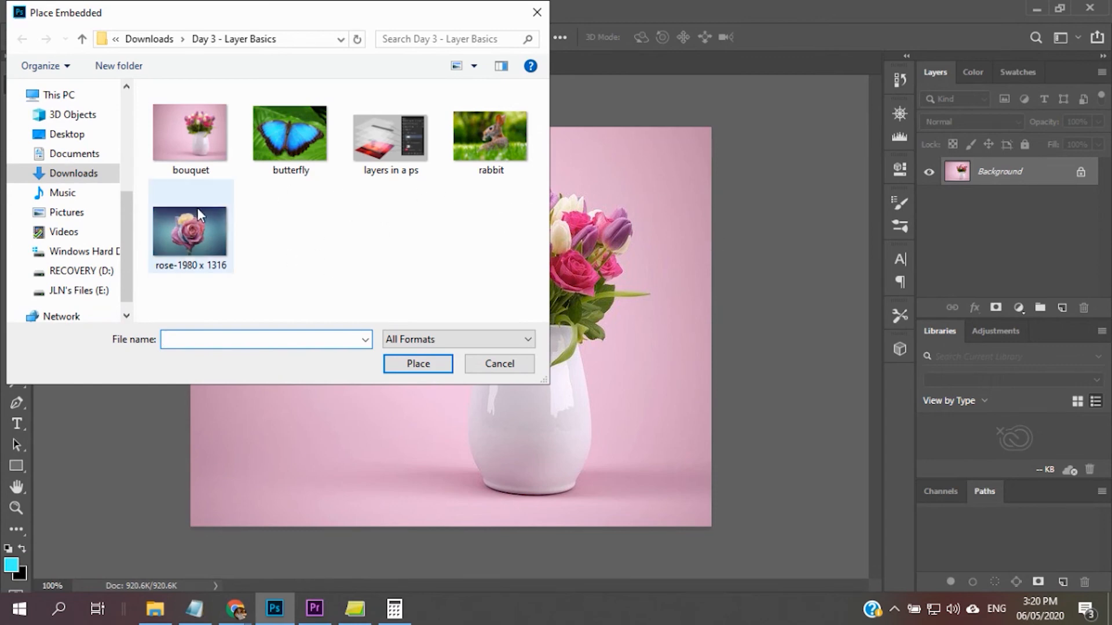
{"action": "left_click", "coordinate": [212, 255]}
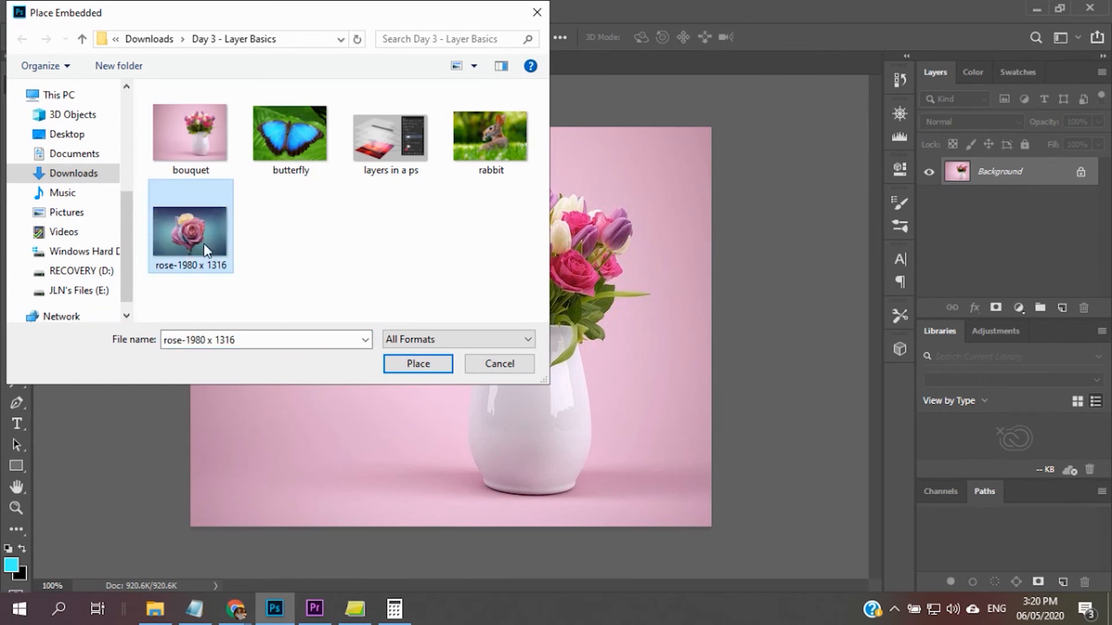
{"action": "left_click", "coordinate": [429, 365]}
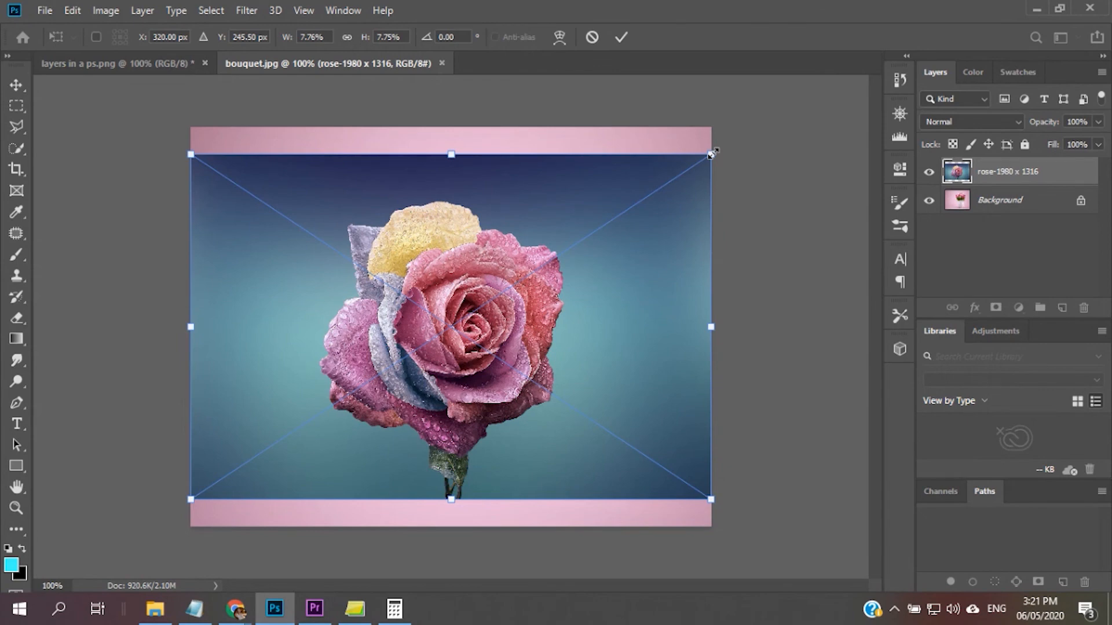
- Scale the placed rose image to about 3.2% and fit it into the canvas's upper-left corner, committing the transform
{"action": "left_click_drag", "start_coordinate": [712, 154], "coordinate": [569, 247]}
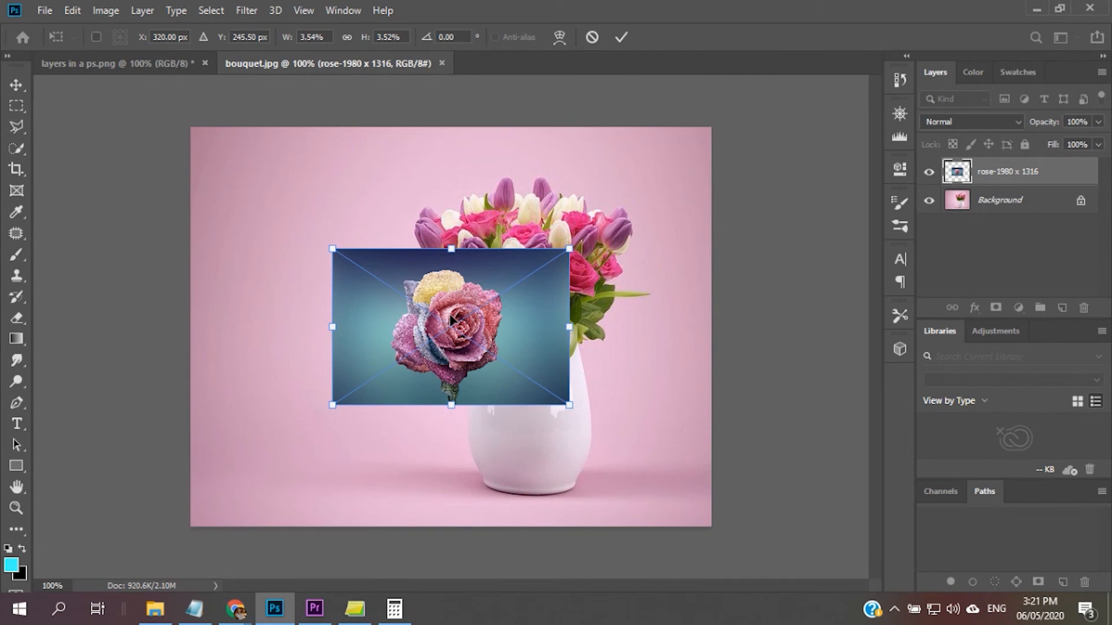
{"action": "left_click_drag", "start_coordinate": [451, 319], "coordinate": [310, 203]}
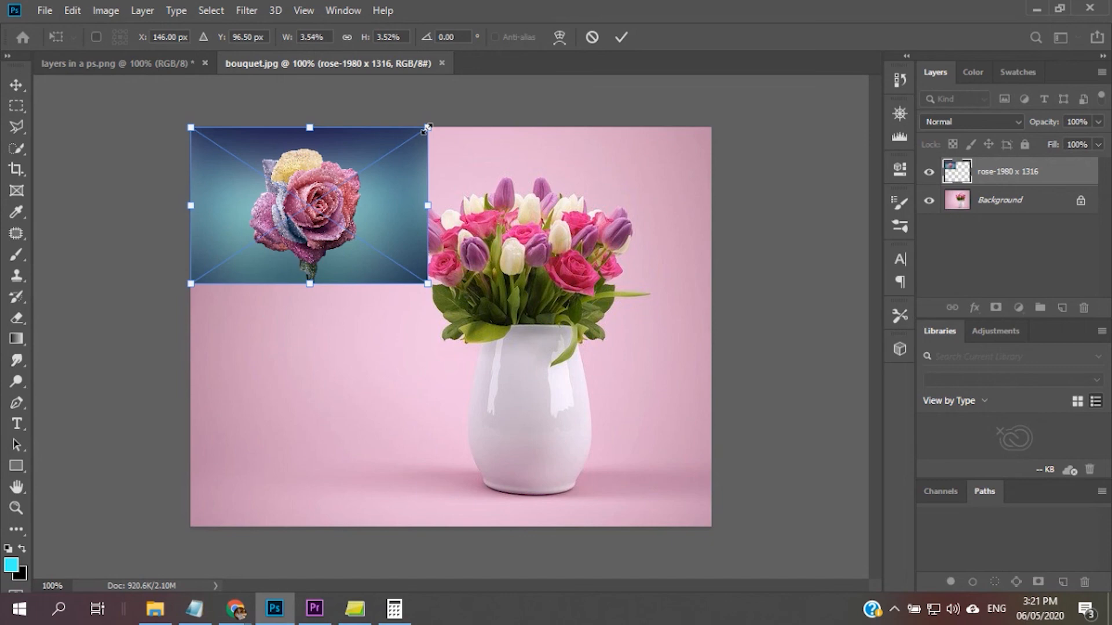
{"action": "left_click_drag", "start_coordinate": [427, 128], "coordinate": [416, 135]}
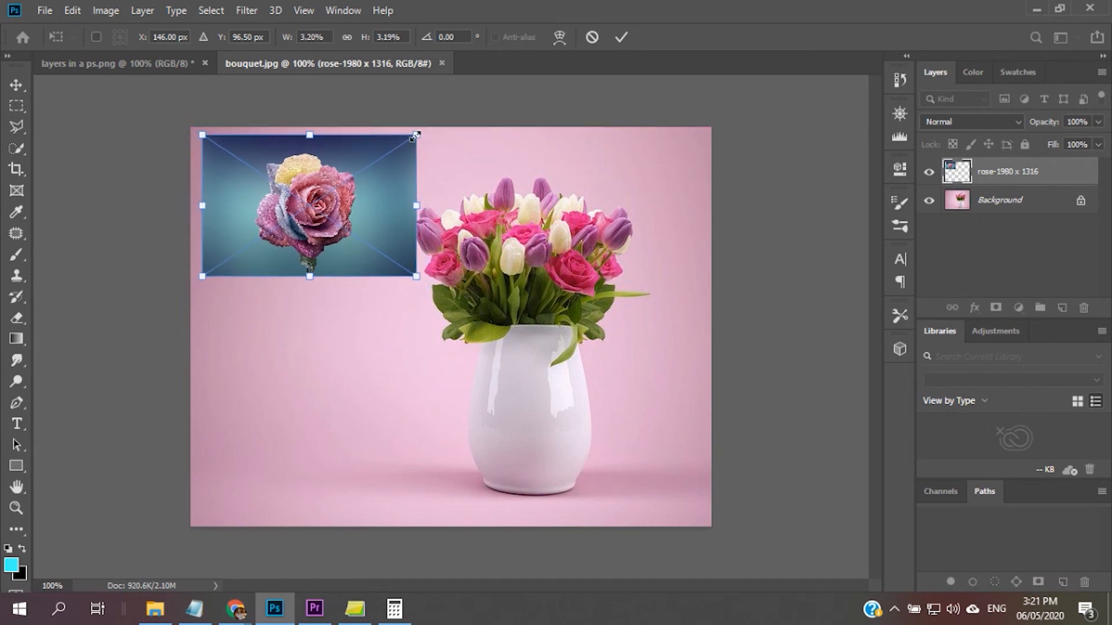
{"action": "left_click_drag", "start_coordinate": [345, 210], "coordinate": [333, 203]}
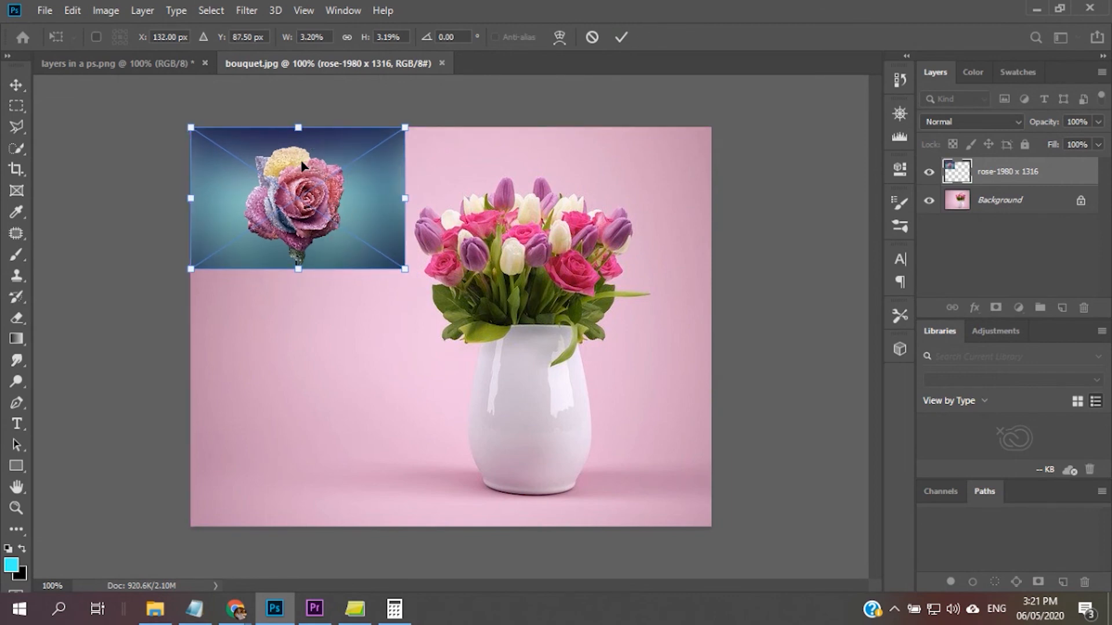
{"action": "left_click", "coordinate": [621, 37]}
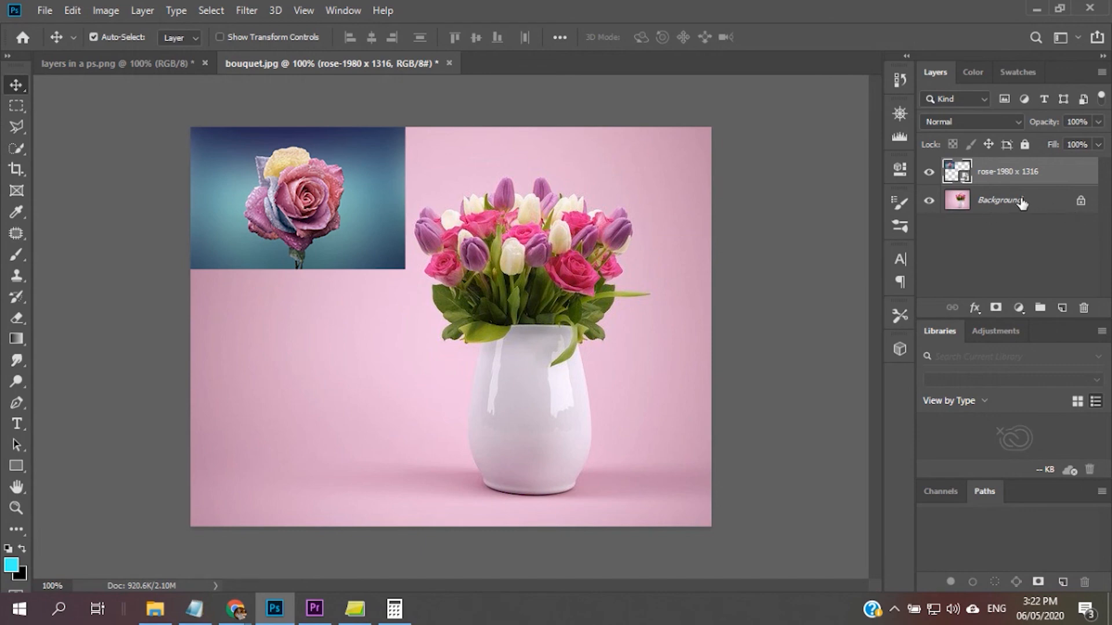
- Hide the Background layer to view the rose layer alone, and show it again
{"action": "left_click", "coordinate": [928, 200]}
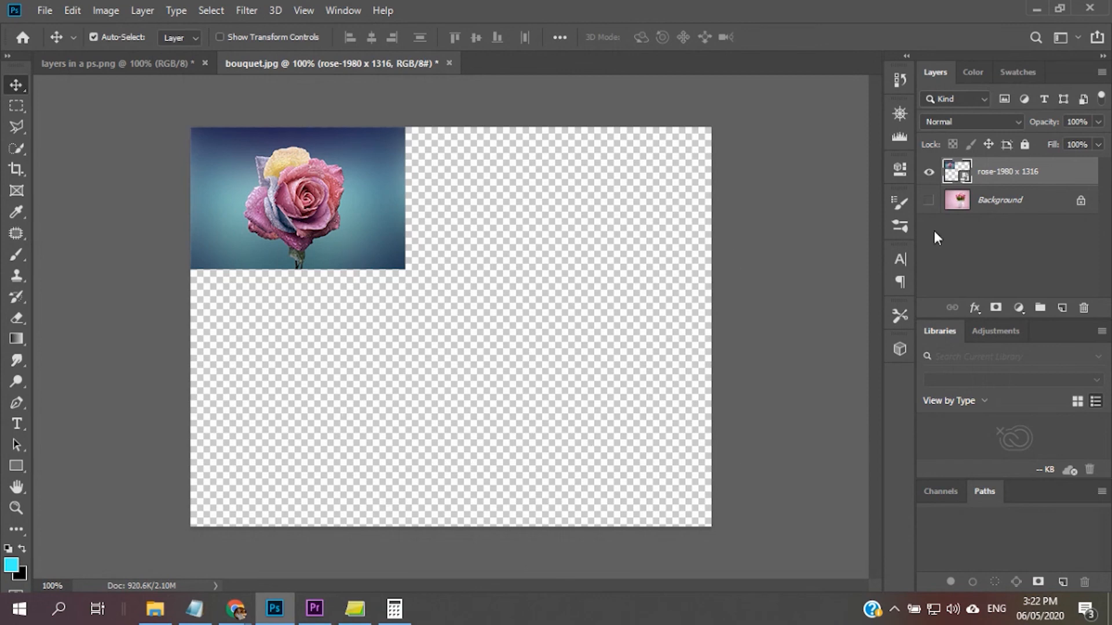
{"action": "left_click", "coordinate": [929, 201]}
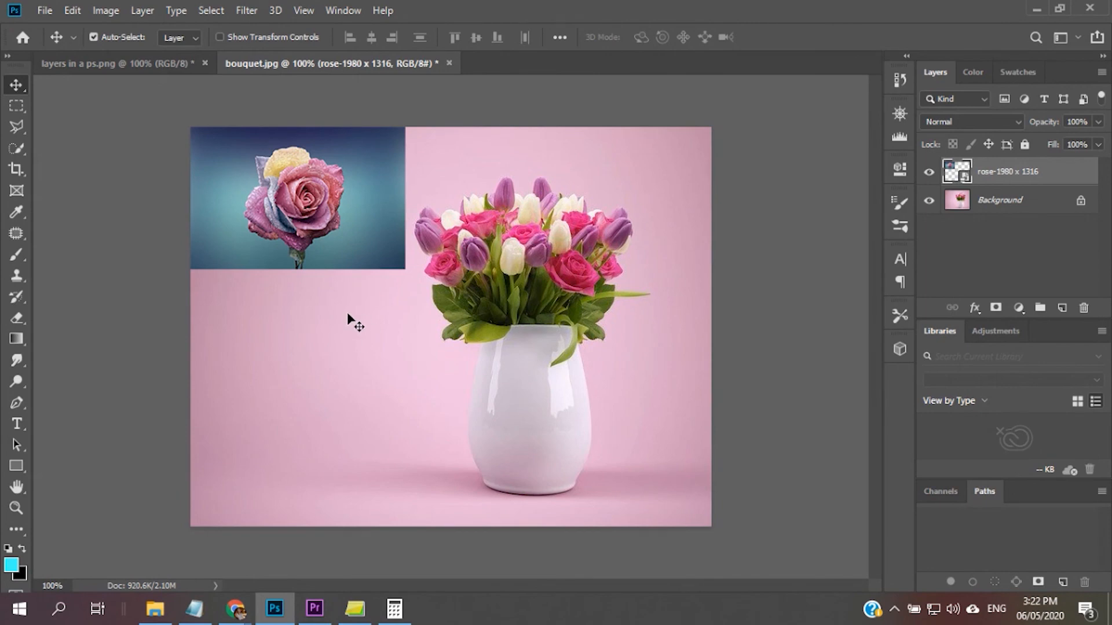
- Bring the butterfly image from the Day 3 - Layer Basics folder in File Explorer into the bouquet document as a new layer
{"action": "left_click", "coordinate": [155, 609]}
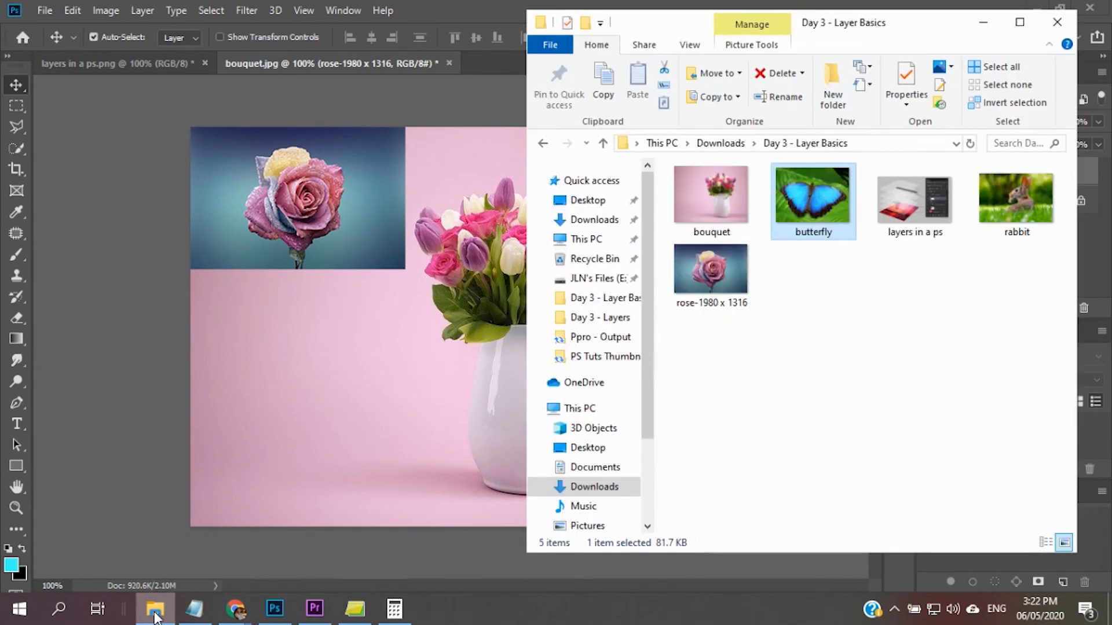
{"action": "left_click_drag", "start_coordinate": [934, 34], "coordinate": [994, 37]}
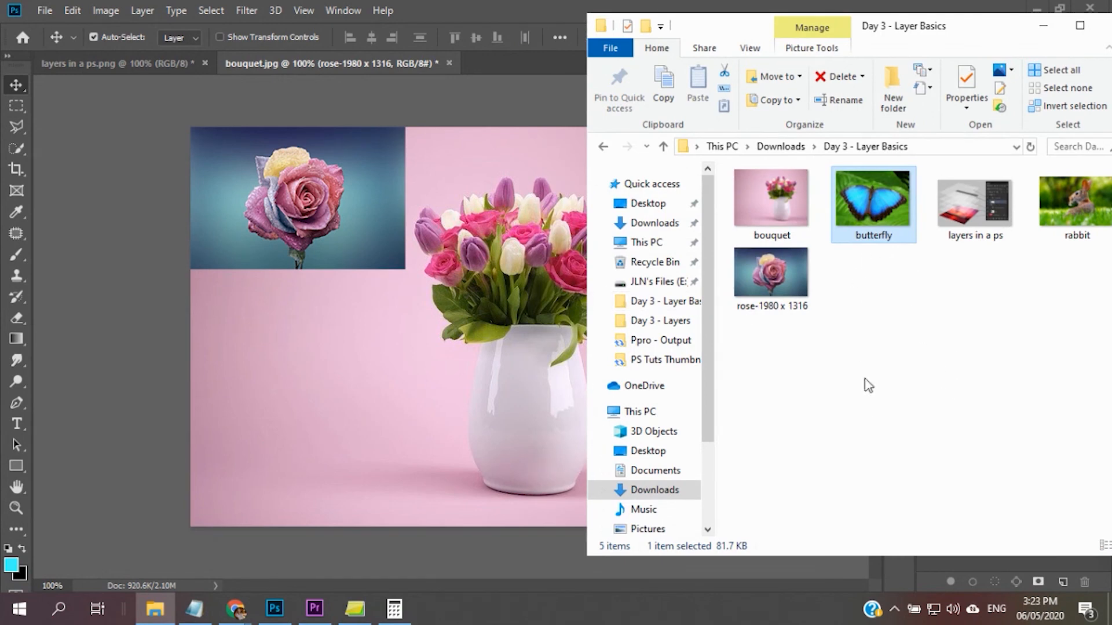
{"action": "left_click_drag", "start_coordinate": [863, 196], "coordinate": [289, 322]}
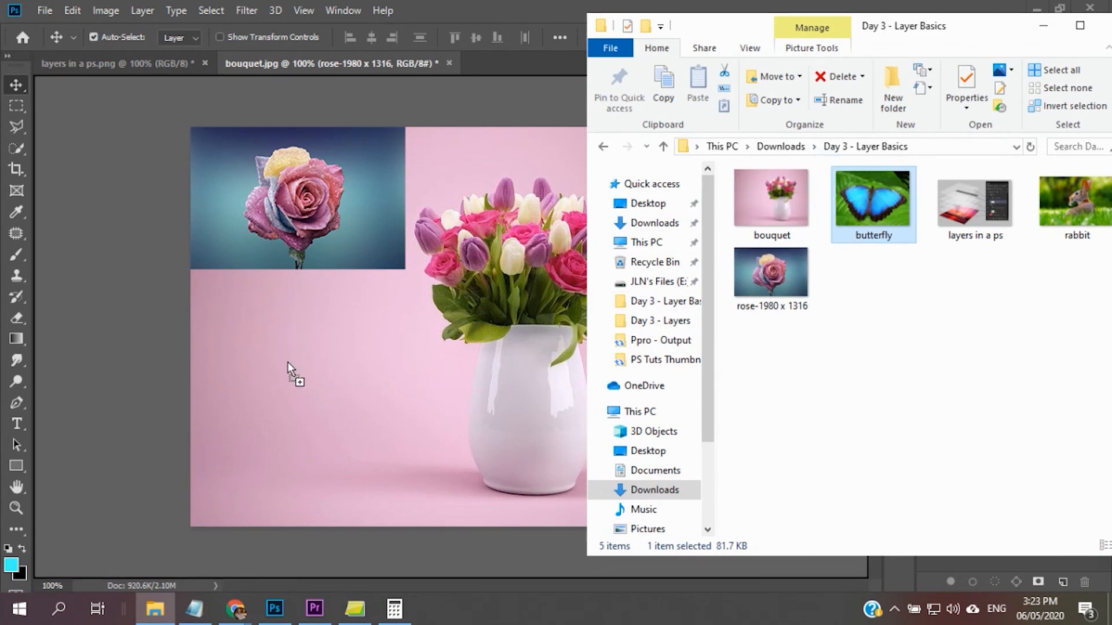
{"action": "left_click_drag", "start_coordinate": [287, 362], "coordinate": [287, 362]}
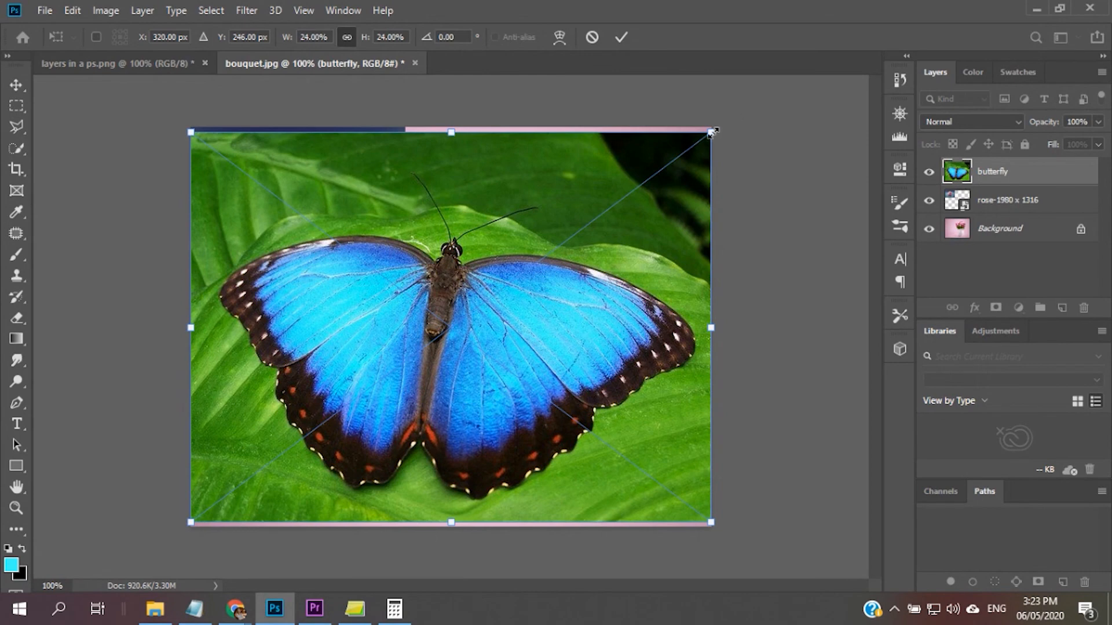
- Scale the butterfly image to about 10.1% by 8.8%, position it just below the rose with matching right edges, and commit
{"action": "left_click_drag", "start_coordinate": [712, 132], "coordinate": [553, 259]}
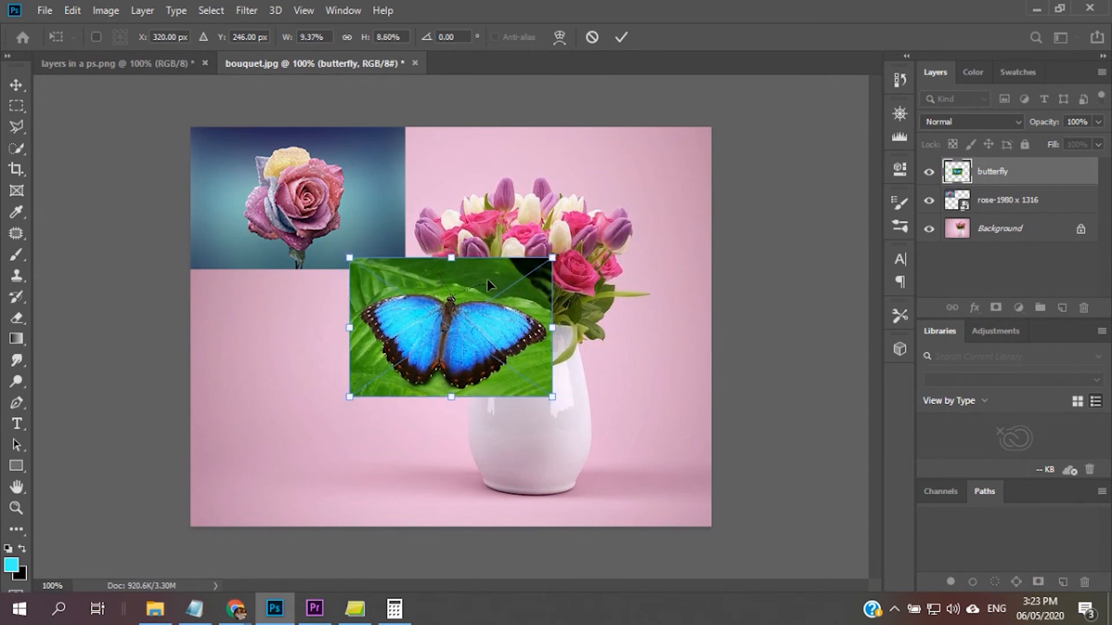
{"action": "left_click_drag", "start_coordinate": [456, 297], "coordinate": [297, 326]}
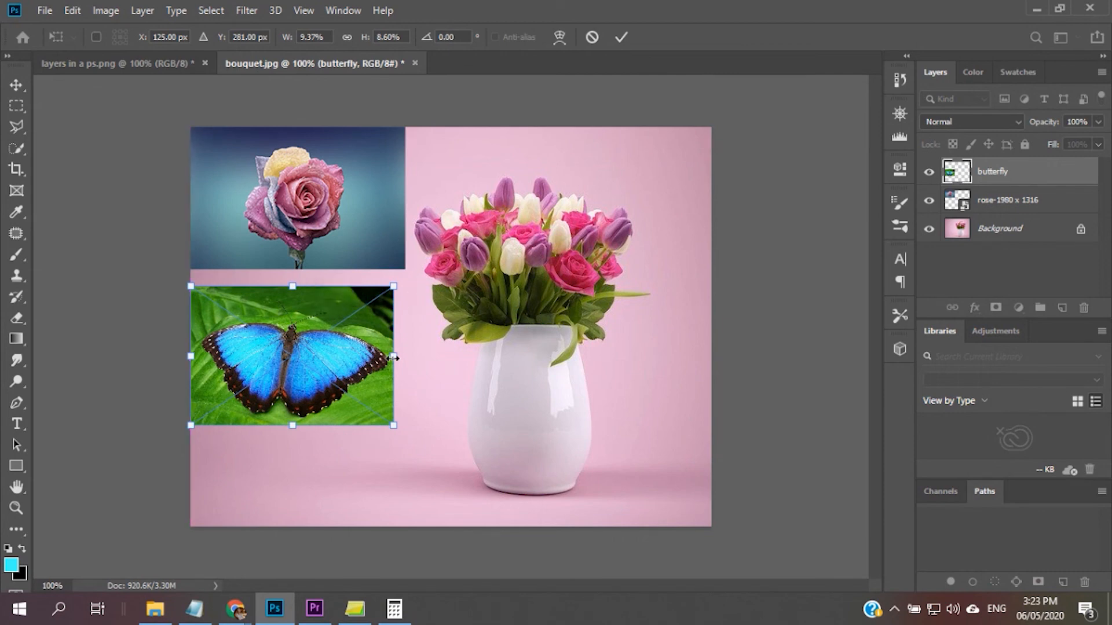
{"action": "left_click_drag", "start_coordinate": [397, 358], "coordinate": [400, 359]}
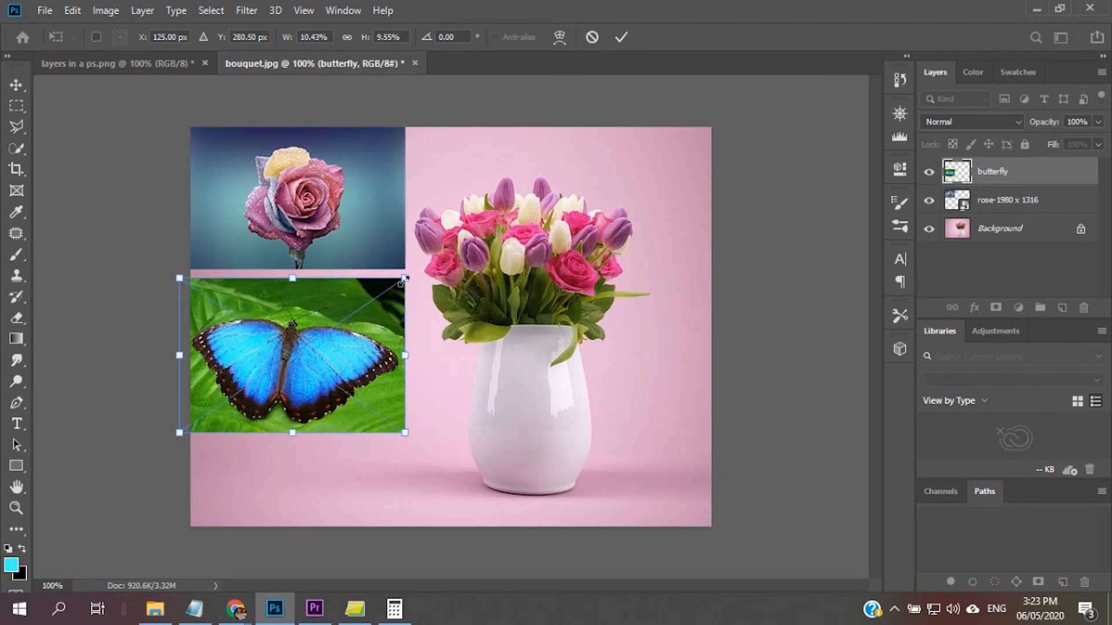
{"action": "left_click_drag", "start_coordinate": [405, 278], "coordinate": [397, 287]}
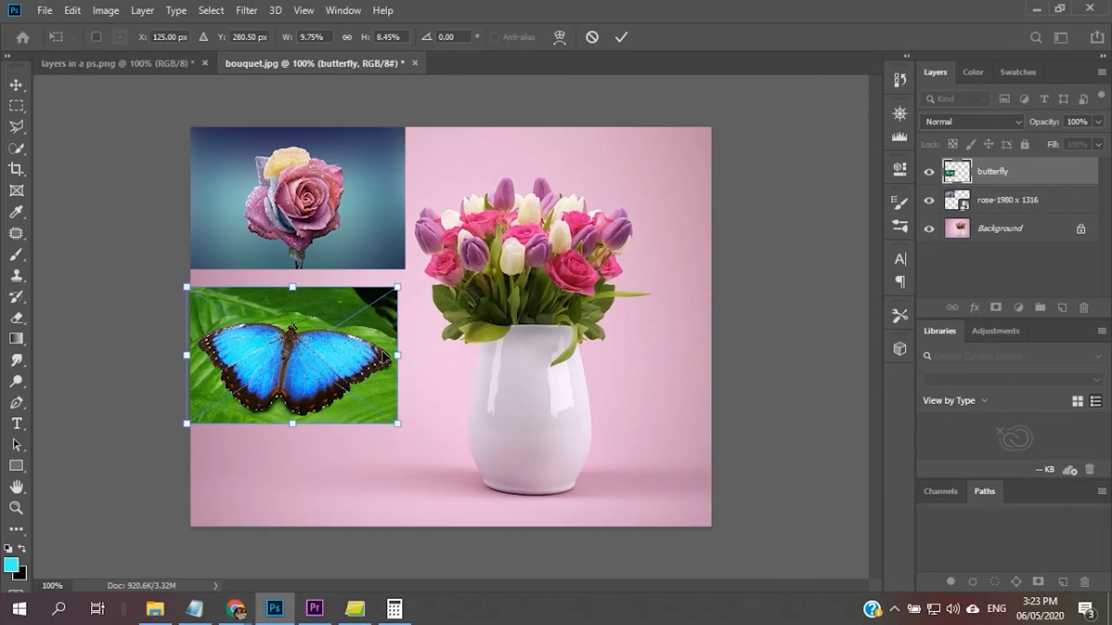
{"action": "left_click_drag", "start_coordinate": [398, 355], "coordinate": [405, 356]}
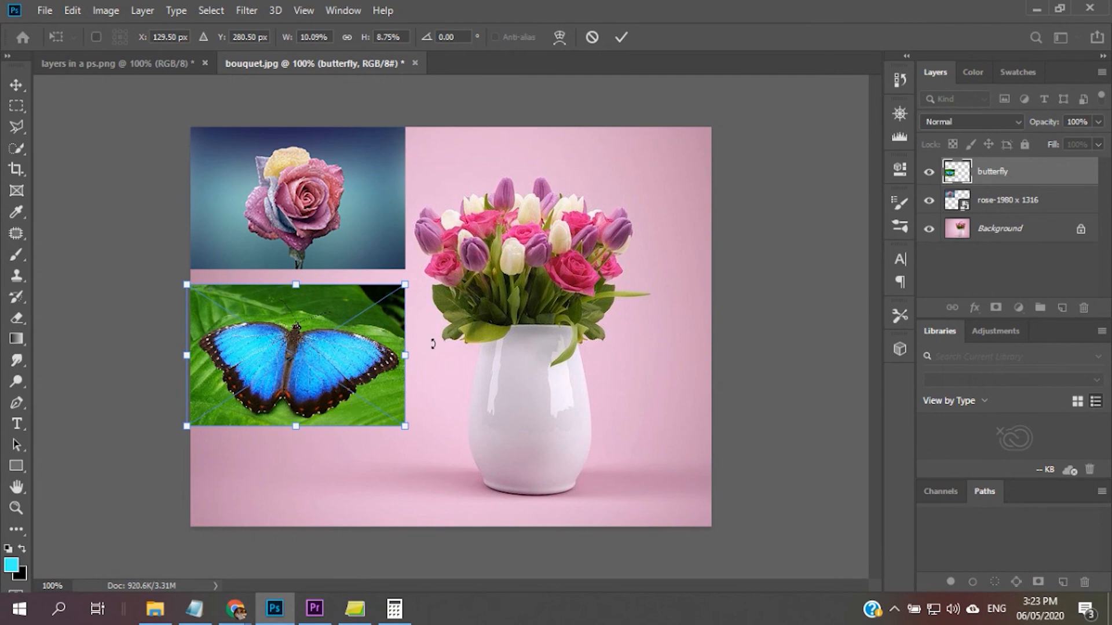
{"action": "left_click", "coordinate": [622, 36]}
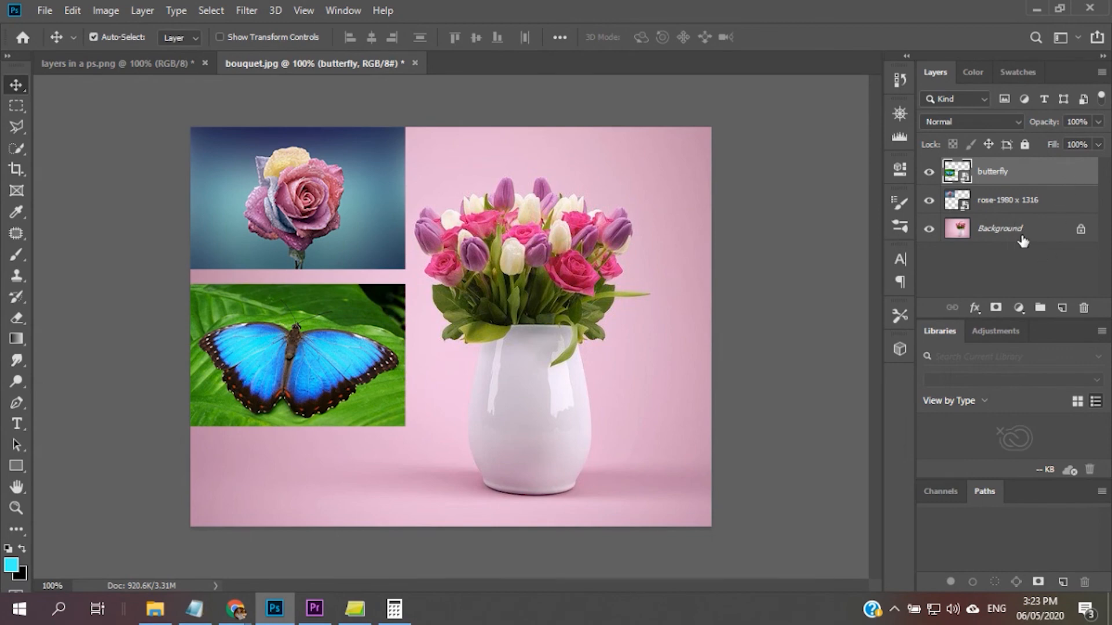
- Add the text "Happiness" in Arial Rounded MT Bold below the butterfly image
{"action": "left_click", "coordinate": [16, 424]}
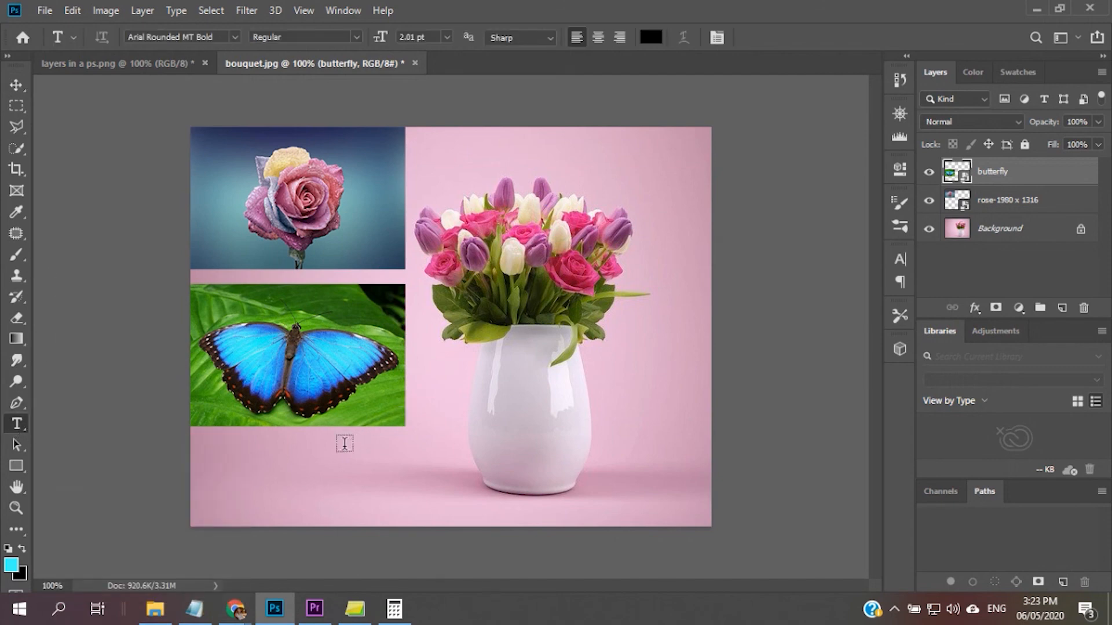
{"action": "left_click", "coordinate": [211, 480]}
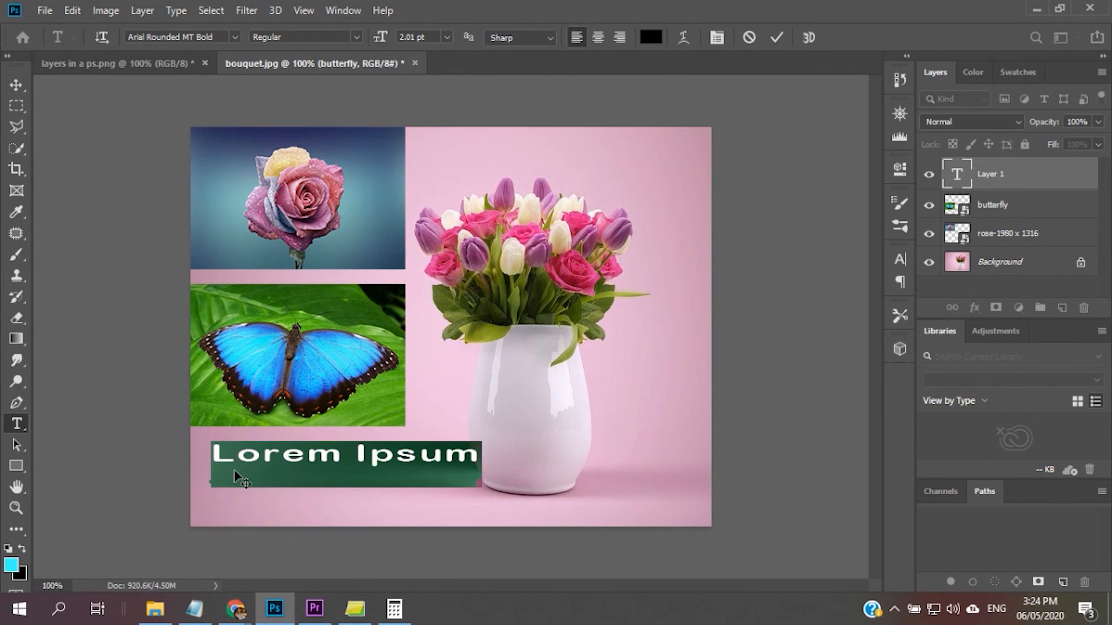
{"action": "type", "text": "happiness"}
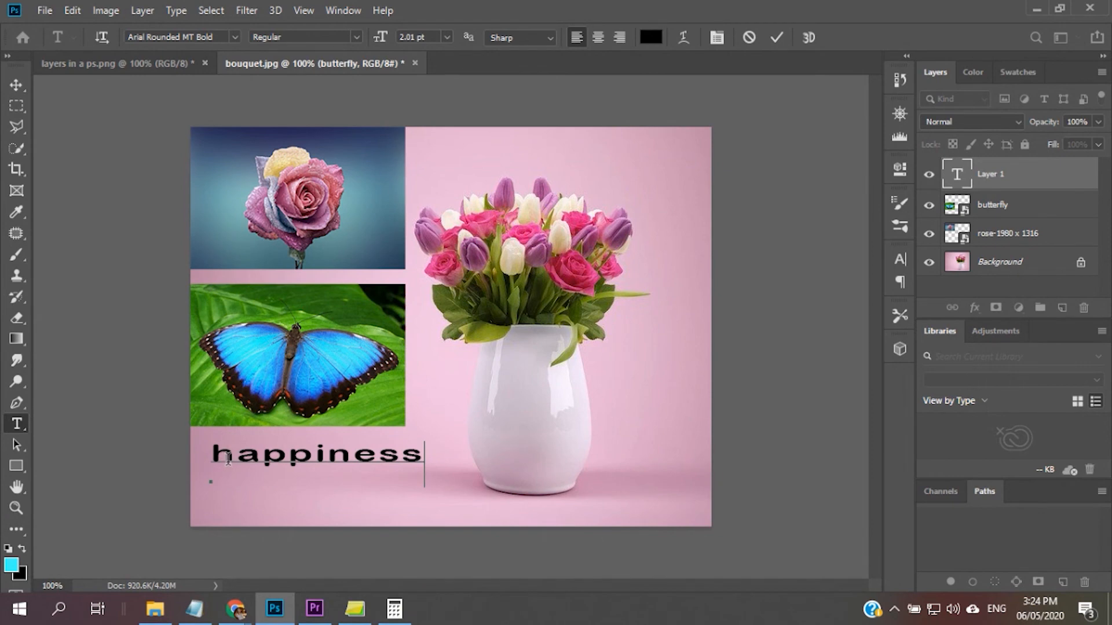
{"action": "left_click", "coordinate": [232, 454]}
{"action": "key", "text": "BackSpace"}
{"action": "type", "text": "H"}
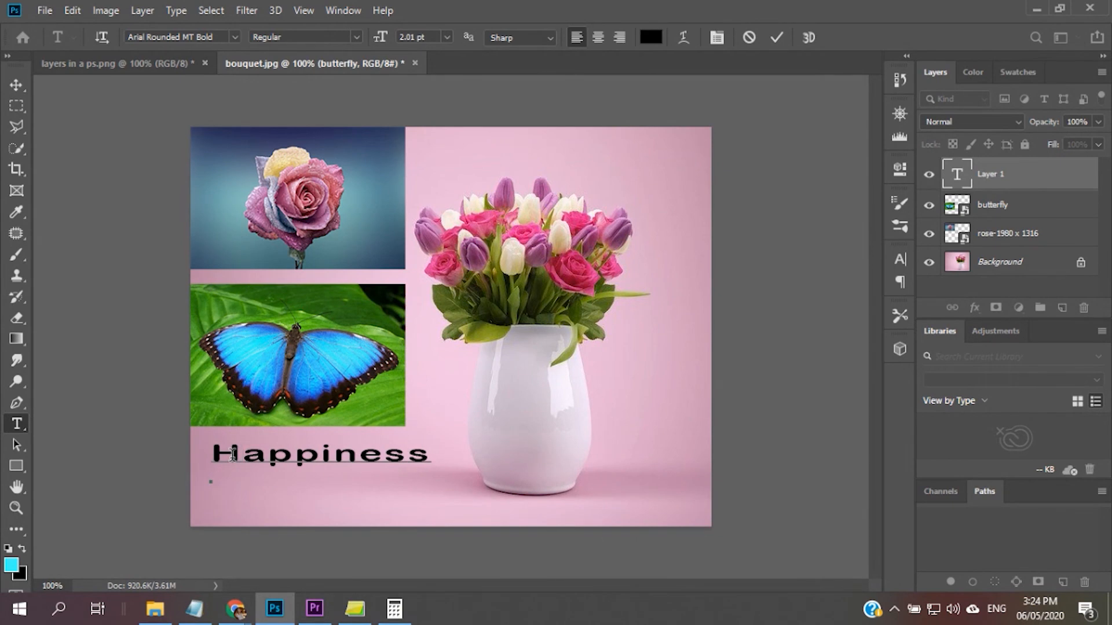
- Select all of the "Happiness" text and set its font size to 3.01 pt
{"action": "key", "text": "ctrl"}
{"action": "key", "text": "ctrl+a"}
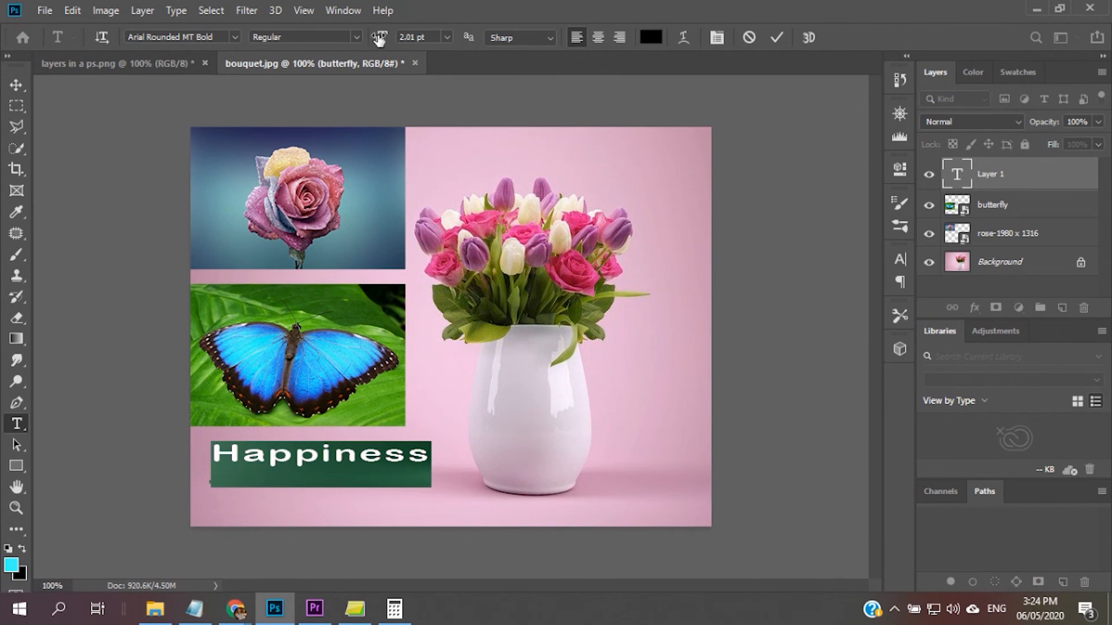
{"action": "left_click_drag", "start_coordinate": [379, 38], "coordinate": [379, 38]}
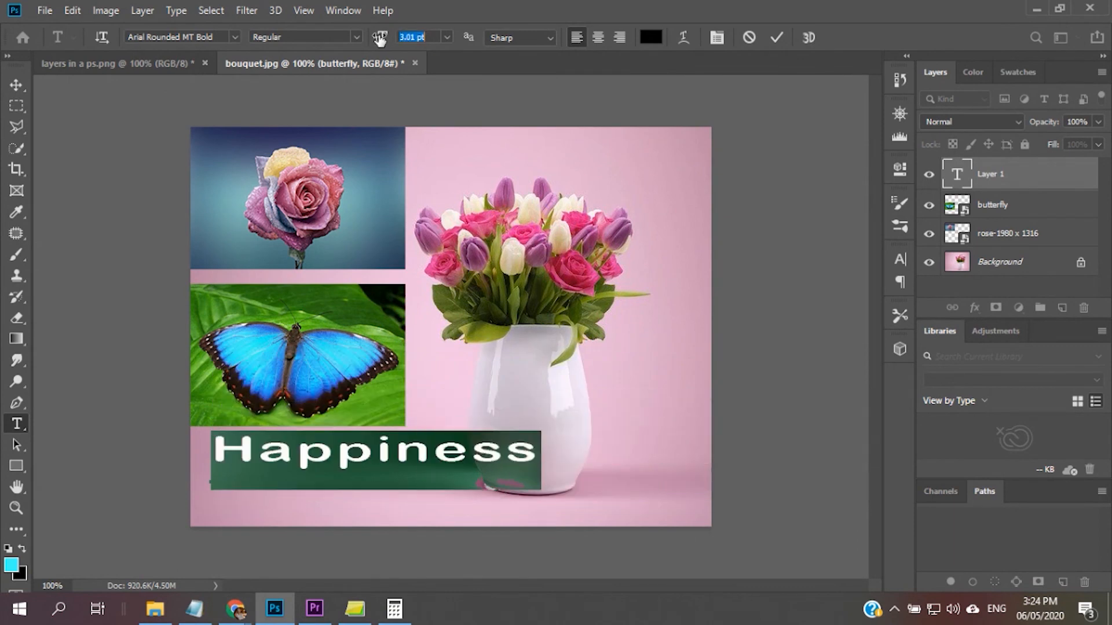
{"action": "left_click", "coordinate": [447, 36]}
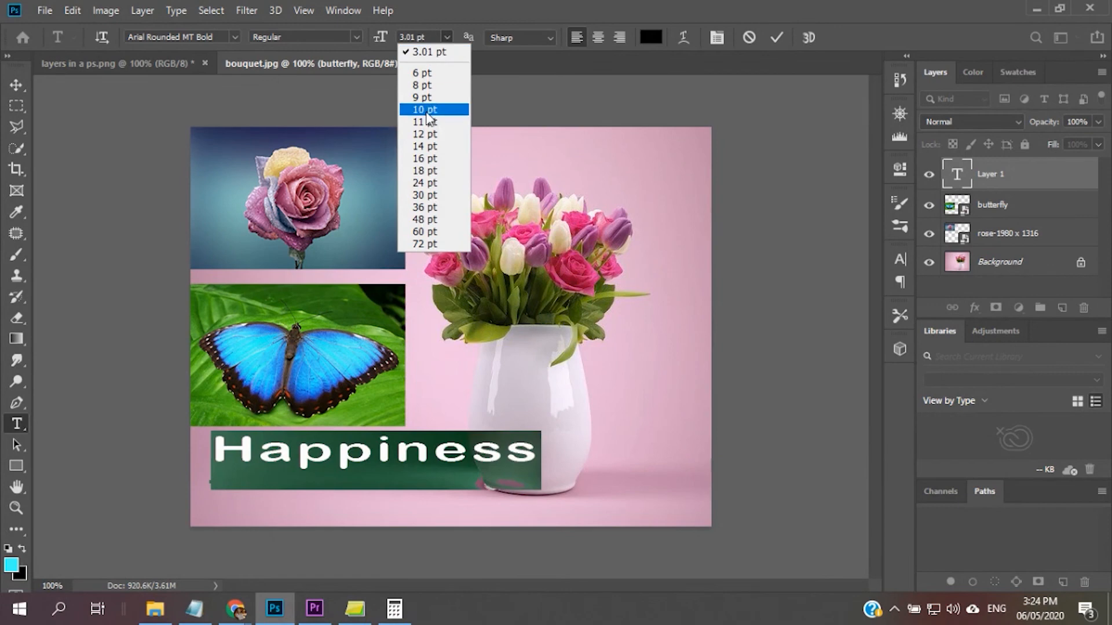
{"action": "left_click", "coordinate": [428, 38]}
{"action": "left_click", "coordinate": [407, 36]}
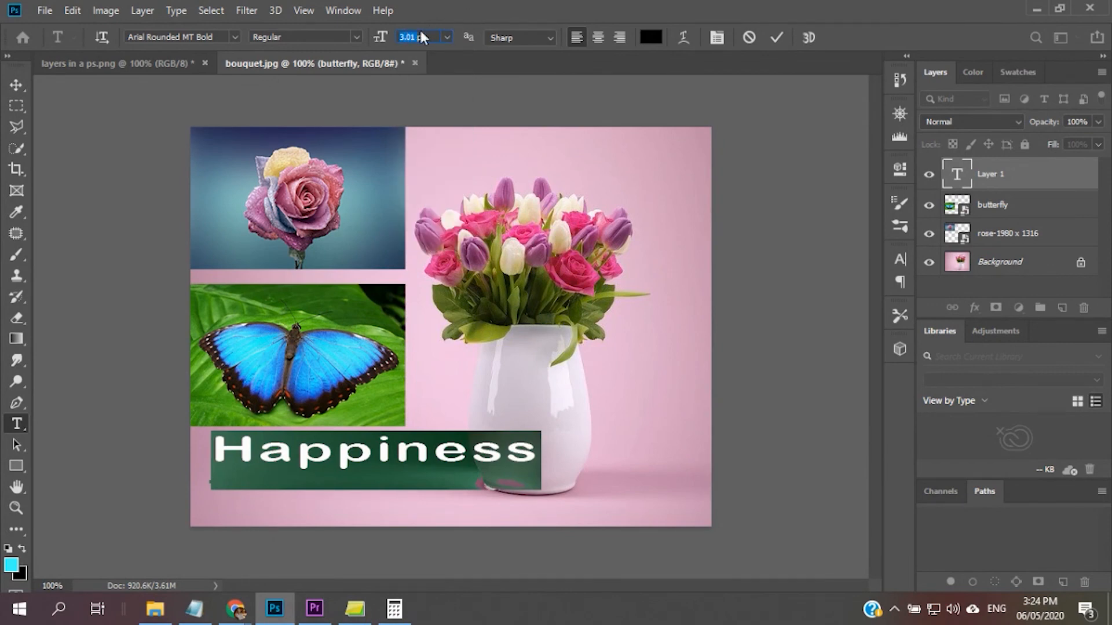
- Try a blue sampled from the butterfly and green 5fb20e as the text color, and set it back to black 000000
{"action": "left_click", "coordinate": [651, 37]}
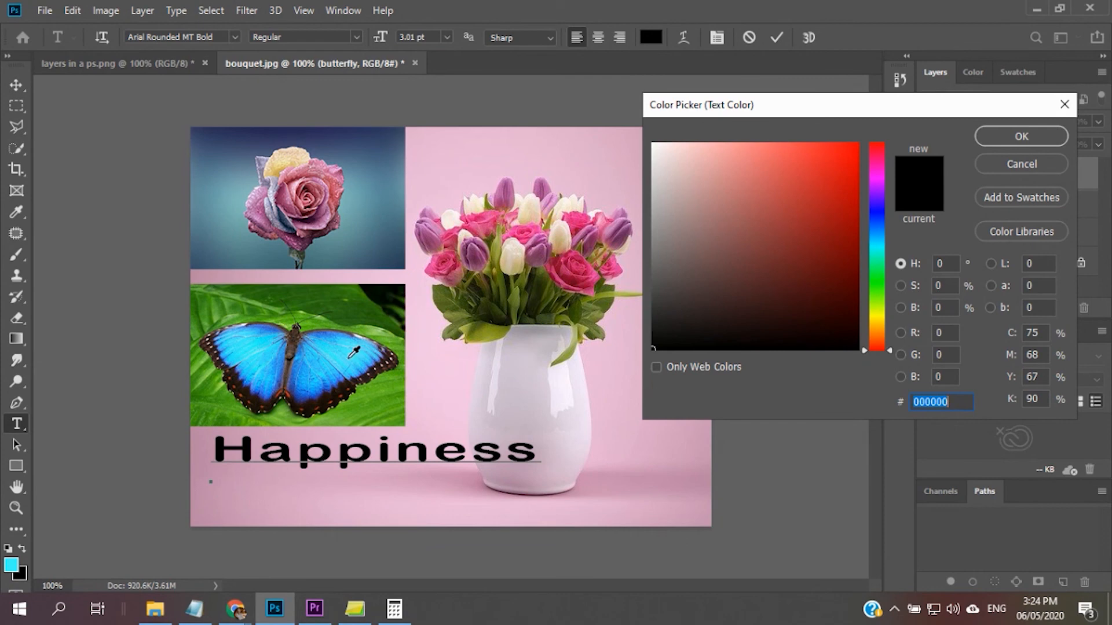
{"action": "left_click", "coordinate": [350, 356]}
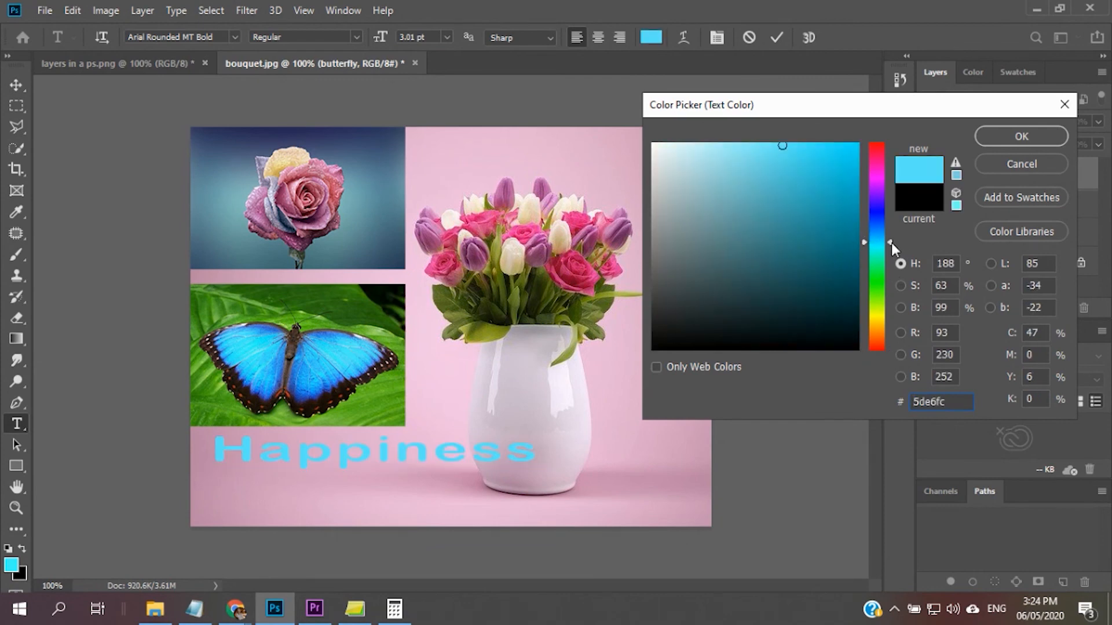
{"action": "left_click_drag", "start_coordinate": [889, 242], "coordinate": [889, 297]}
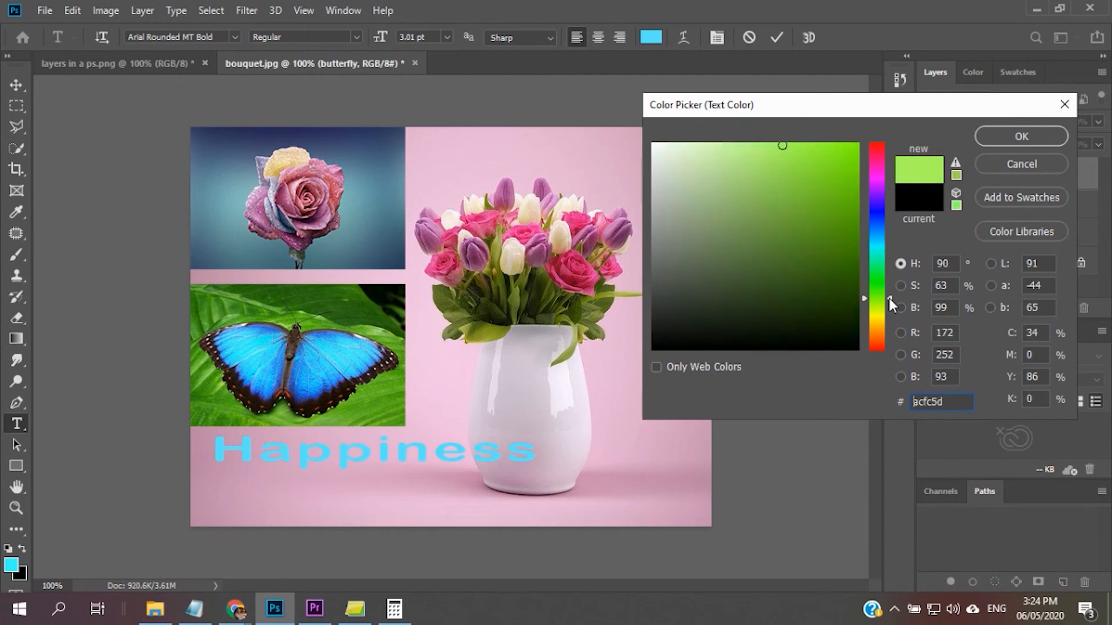
{"action": "left_click", "coordinate": [847, 161]}
{"action": "left_click", "coordinate": [846, 173]}
{"action": "left_click", "coordinate": [843, 205]}
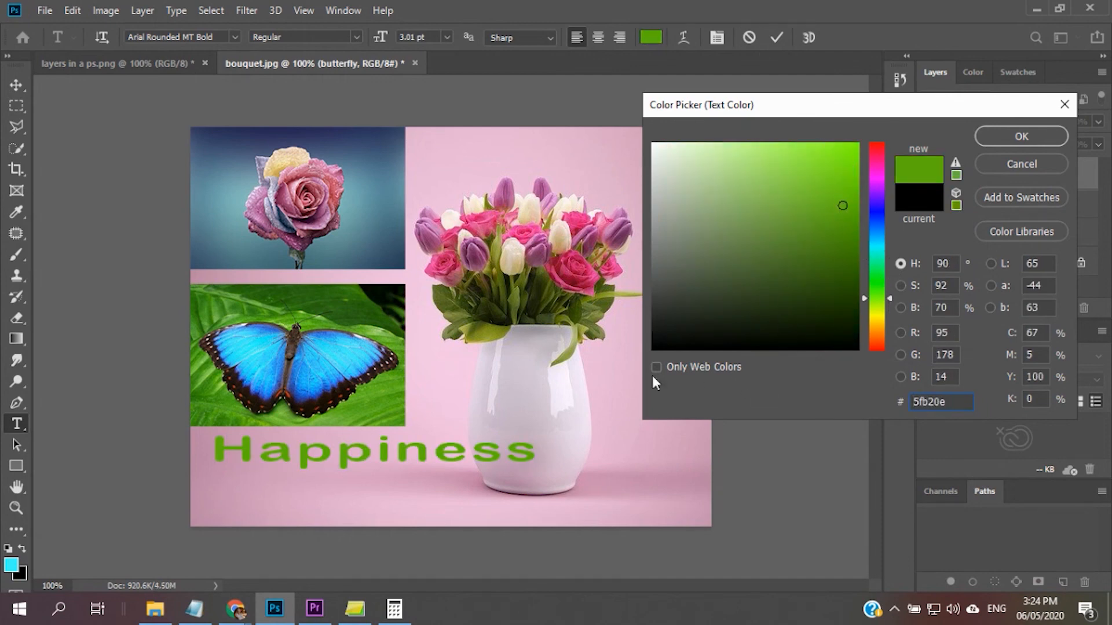
{"action": "left_click", "coordinate": [652, 353]}
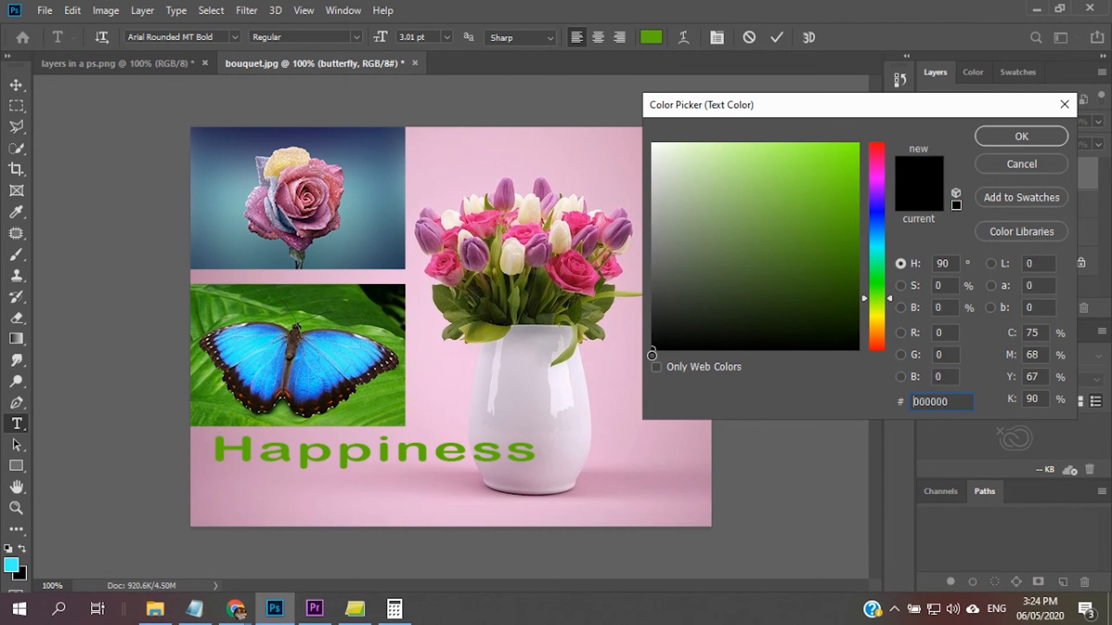
{"action": "left_click", "coordinate": [1004, 136]}
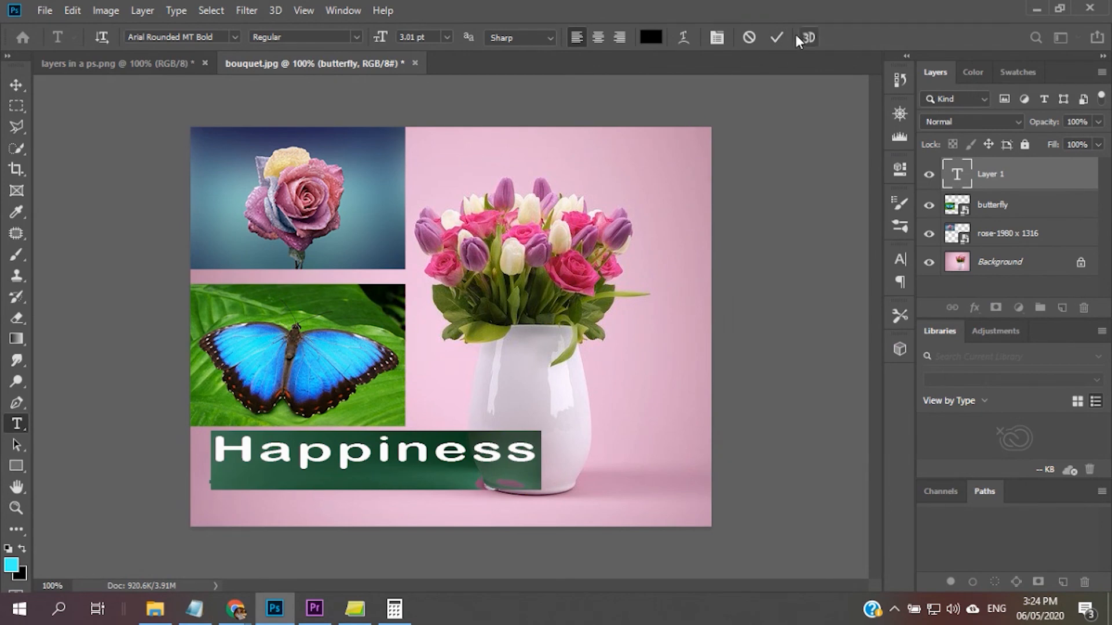
- Commit the "Happiness" text and move it slightly lower, with its start near the photo's left edge
{"action": "left_click", "coordinate": [777, 37]}
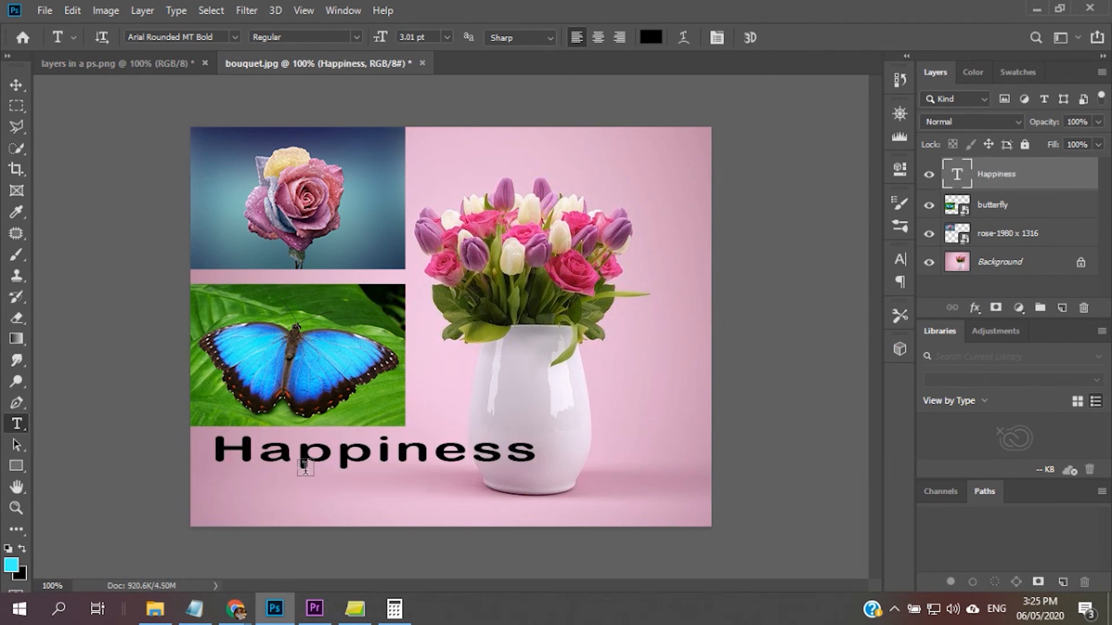
{"action": "left_click", "coordinate": [10, 81]}
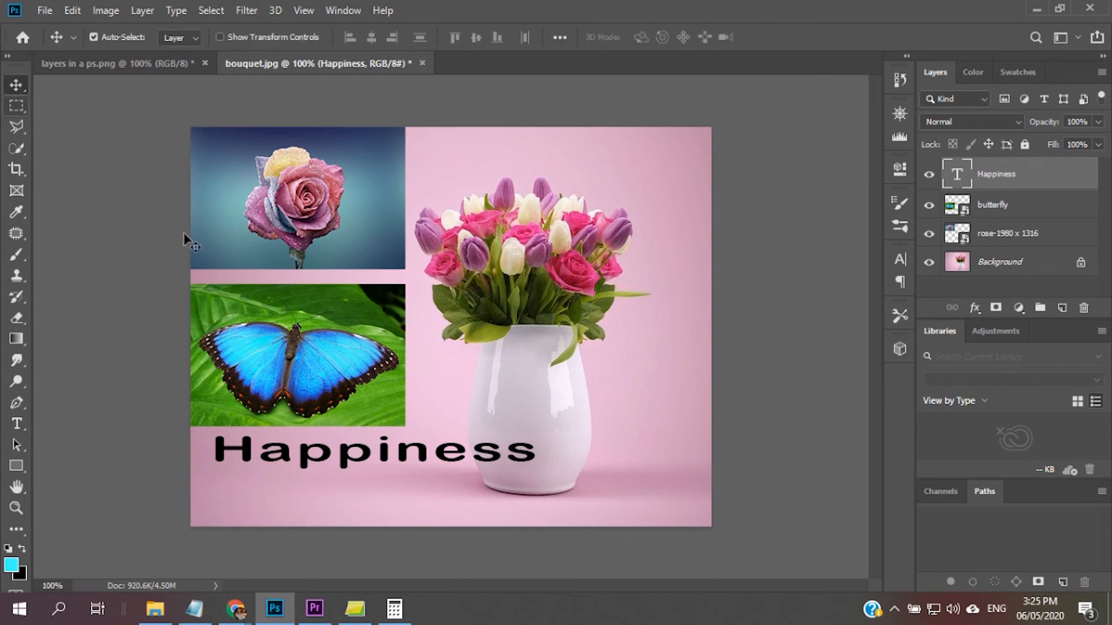
{"action": "left_click_drag", "start_coordinate": [357, 460], "coordinate": [340, 489]}
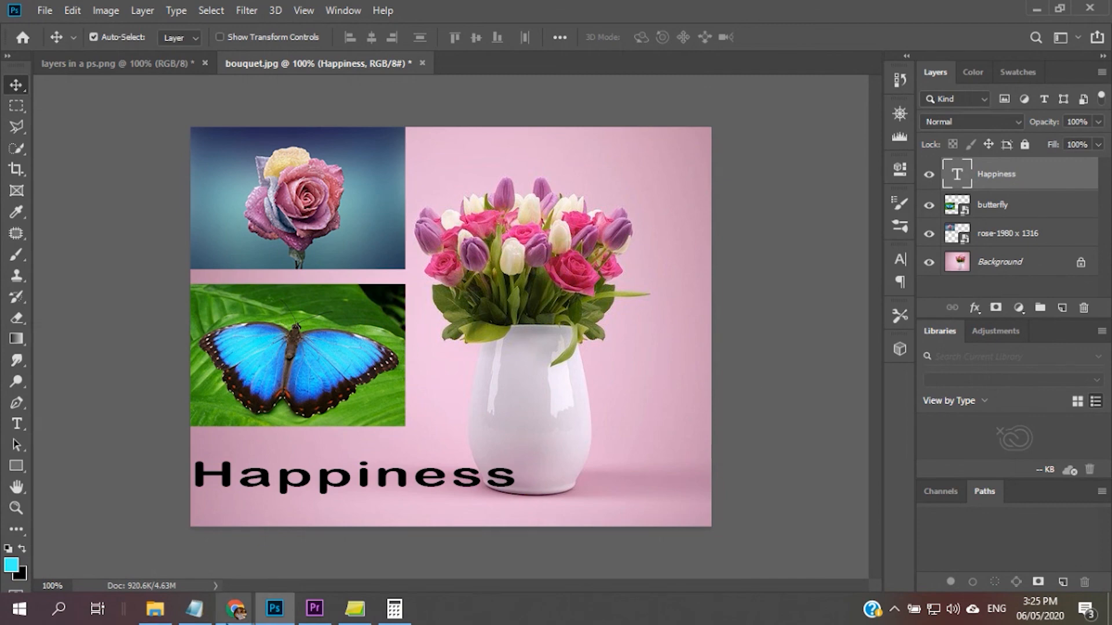
- Switch to the Google Slides presentation in Chrome, review the "Resize a layer" item on the Day 3 slide, and return to Photoshop
{"action": "mouse_move", "coordinate": [229, 623]}
{"action": "left_click", "coordinate": [169, 550]}
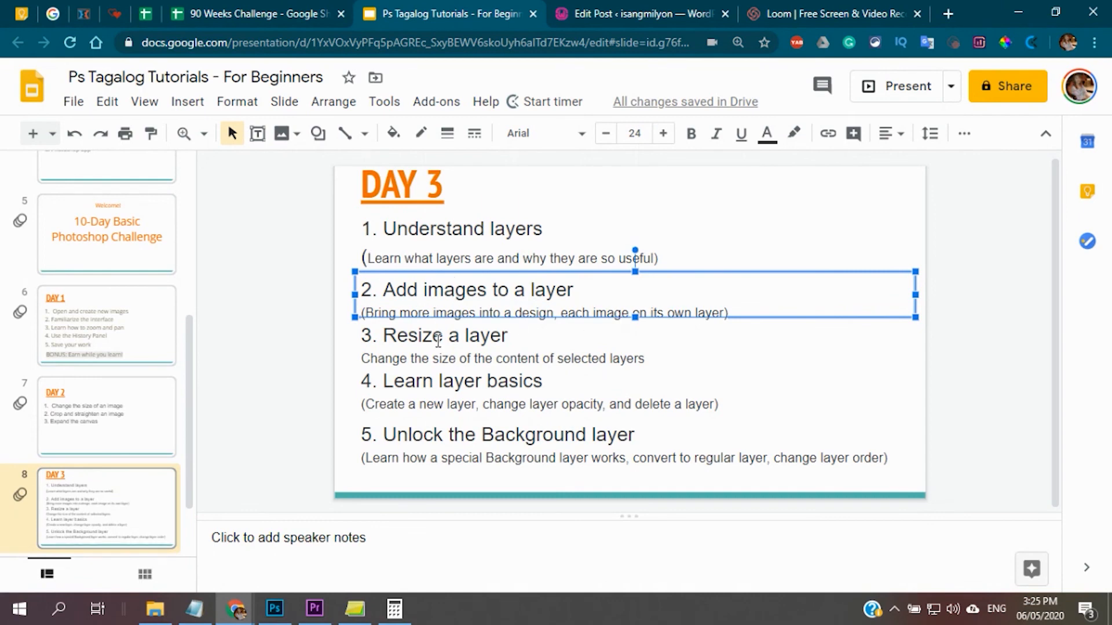
{"action": "left_click", "coordinate": [502, 358]}
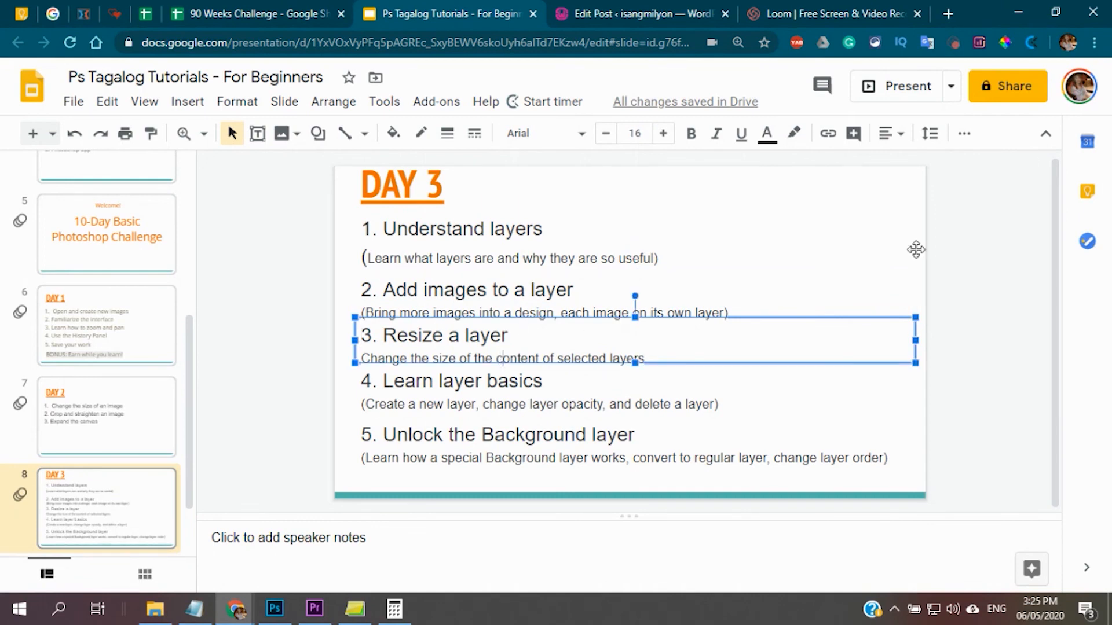
{"action": "left_click", "coordinate": [1022, 11]}
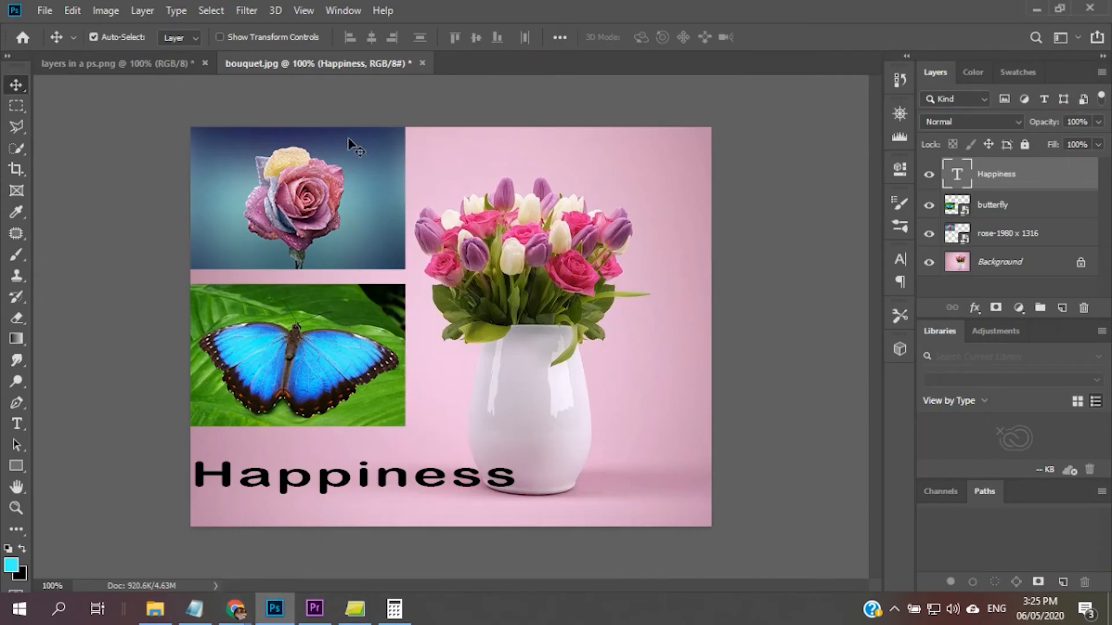
- Free Transform the rose layer to about 4.36% width and 3.52% height around its center, and commit
{"action": "left_click", "coordinate": [325, 181]}
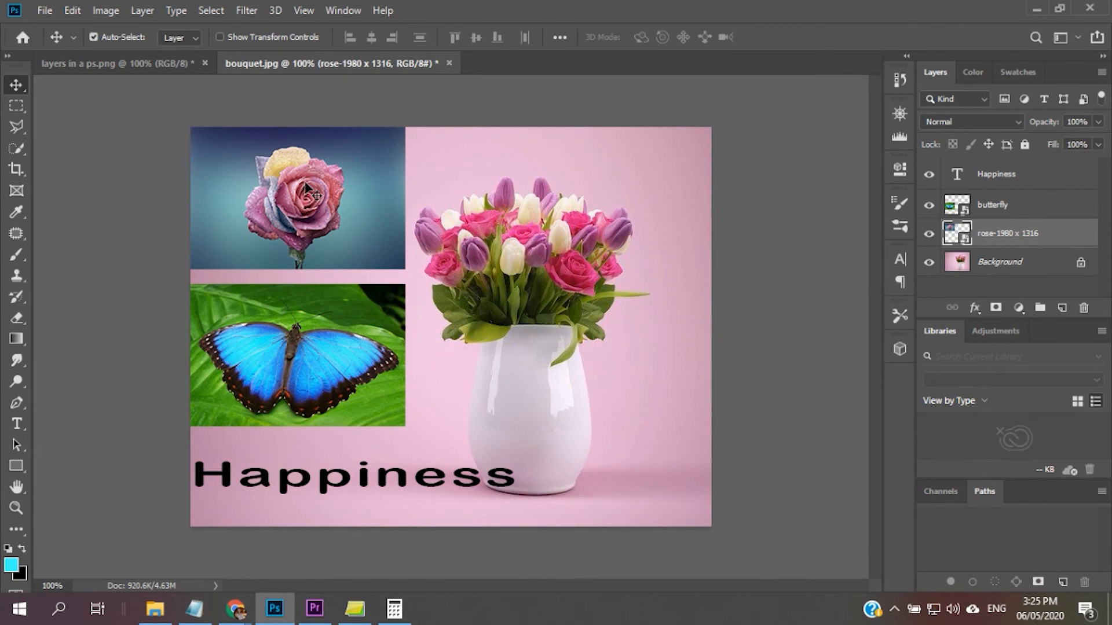
{"action": "left_click", "coordinate": [71, 13]}
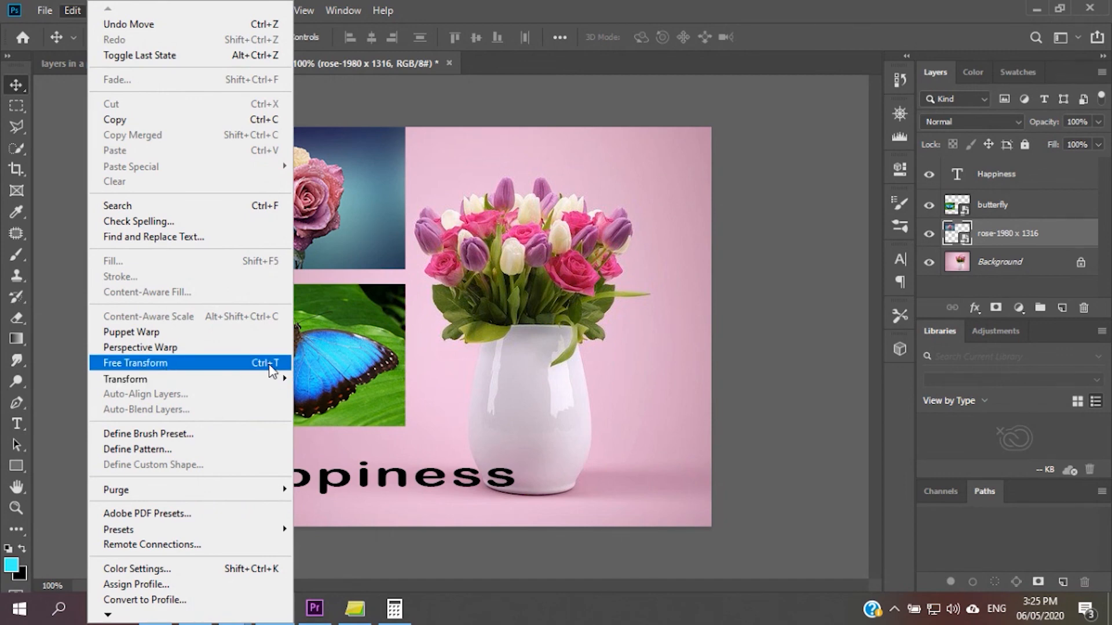
{"action": "left_click", "coordinate": [203, 370]}
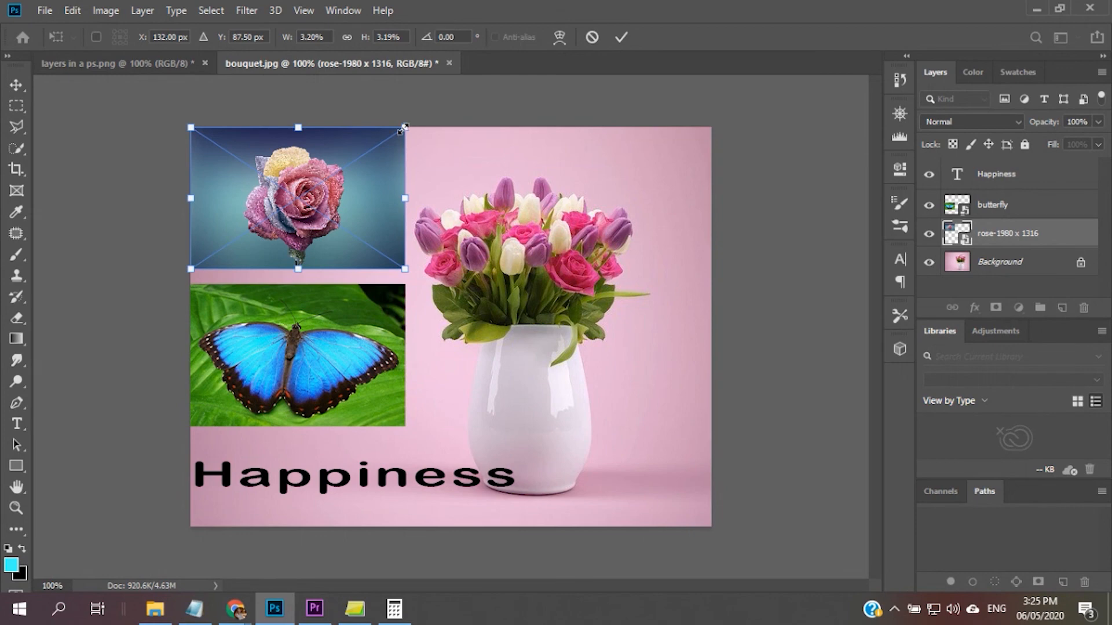
{"action": "left_click_drag", "start_coordinate": [405, 127], "coordinate": [443, 120]}
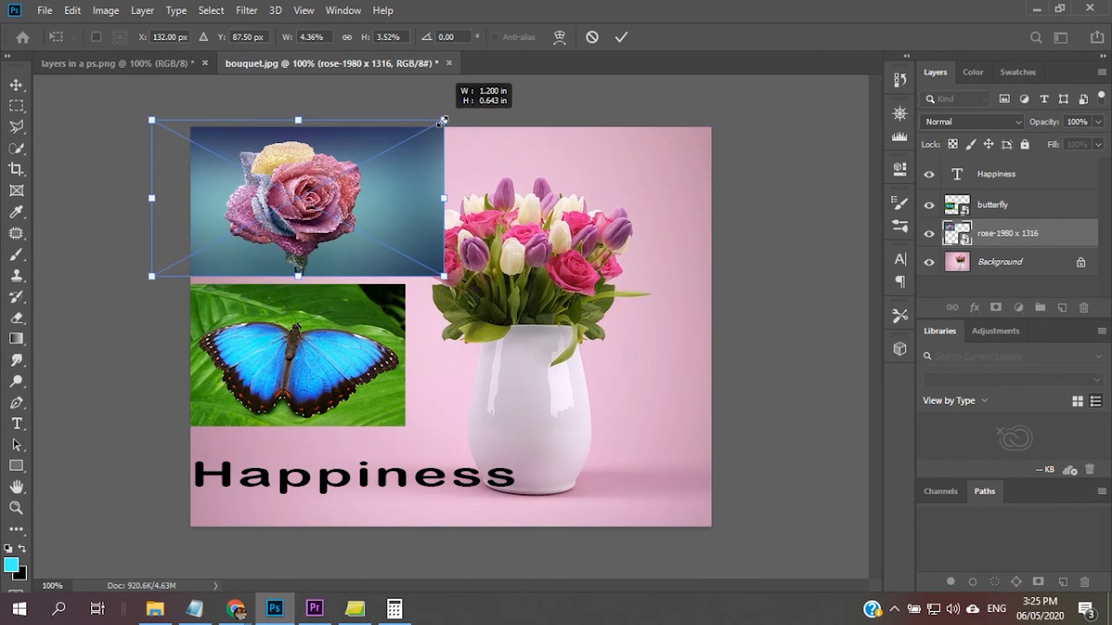
{"action": "left_click_drag", "start_coordinate": [443, 121], "coordinate": [442, 122]}
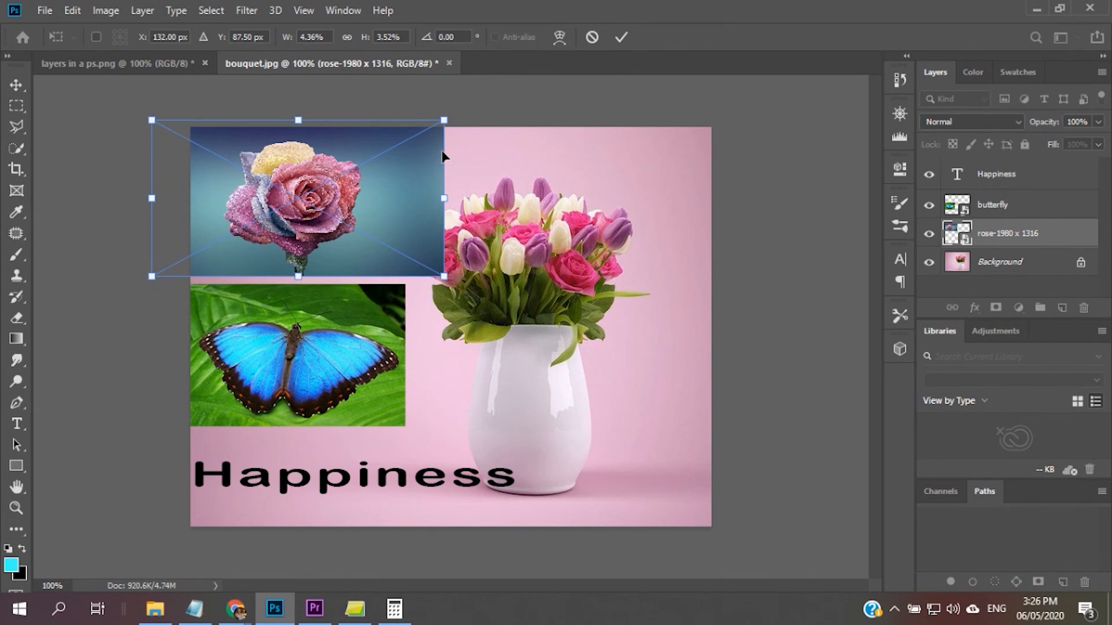
{"action": "left_click", "coordinate": [622, 37]}
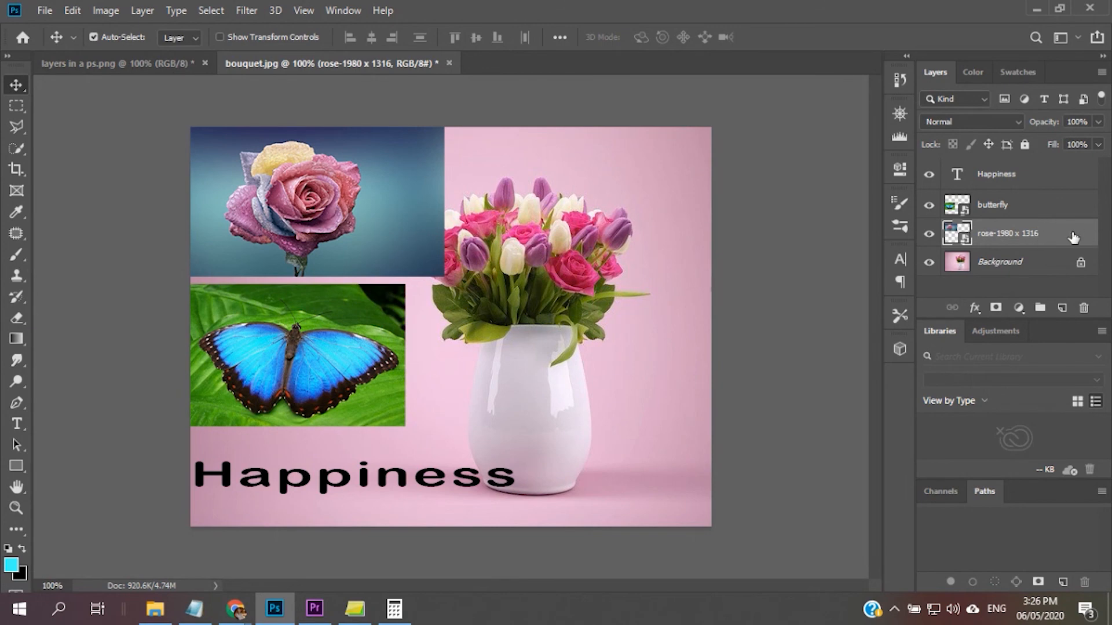
- Switch to the Google Slides presentation in Chrome, review the "Learn layer basics" item on the Day 3 slide, and return to Photoshop
{"action": "mouse_move", "coordinate": [234, 608]}
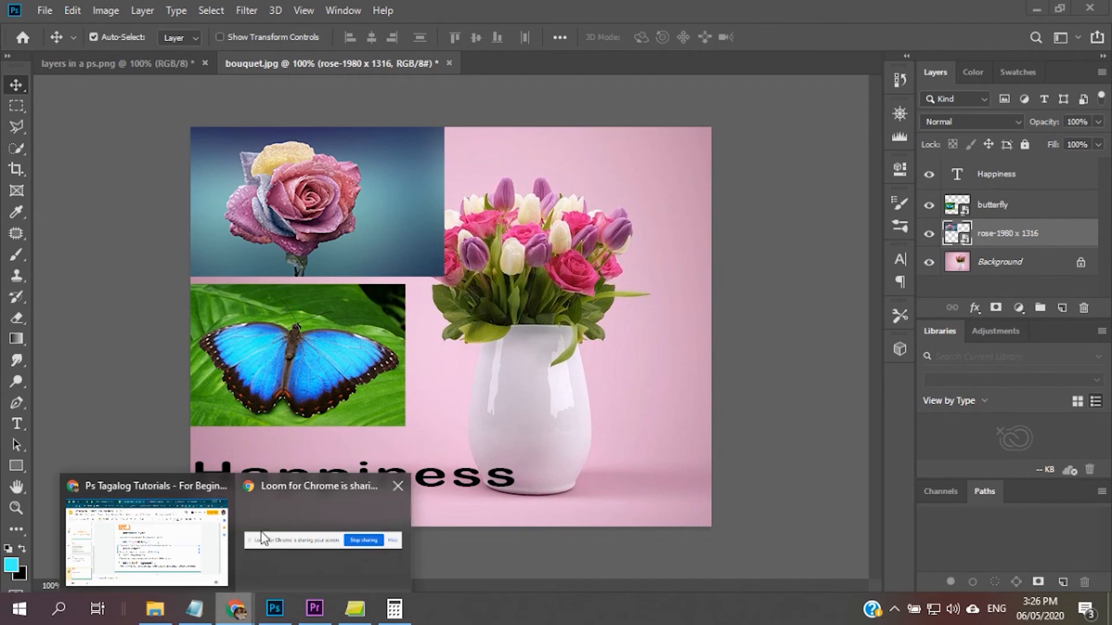
{"action": "left_click", "coordinate": [192, 535]}
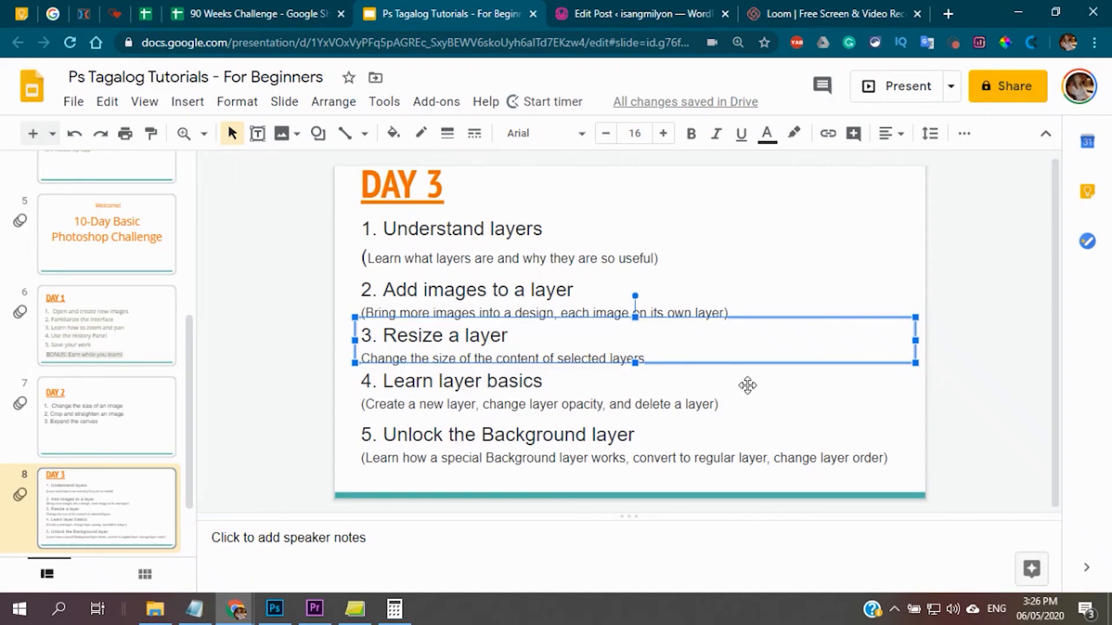
{"action": "left_click", "coordinate": [423, 404]}
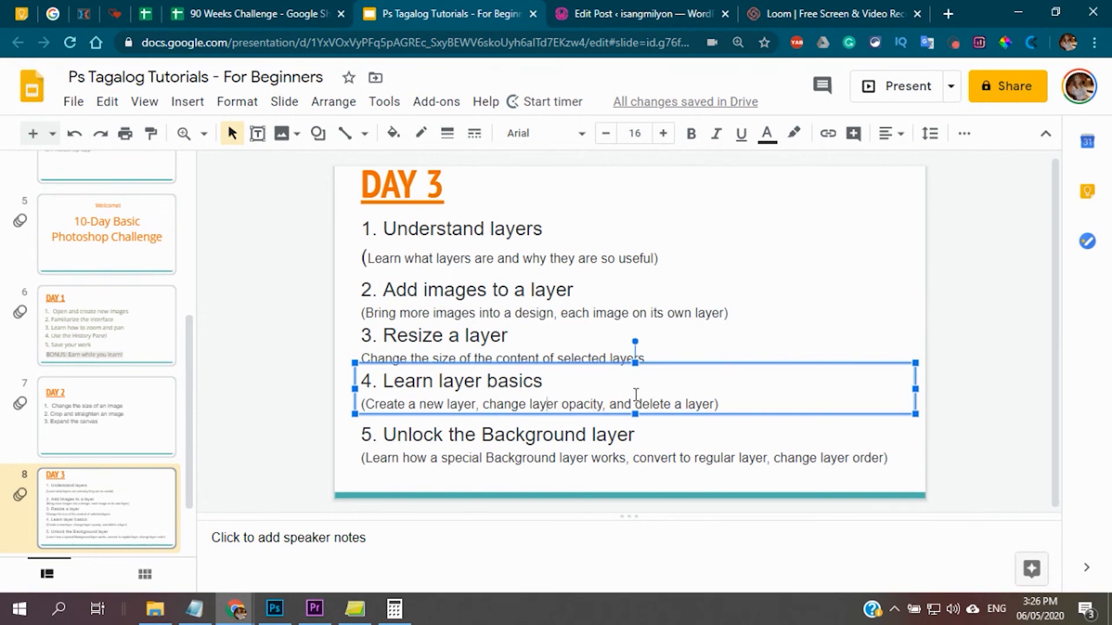
{"action": "left_click", "coordinate": [686, 403]}
{"action": "left_click", "coordinate": [1021, 13]}
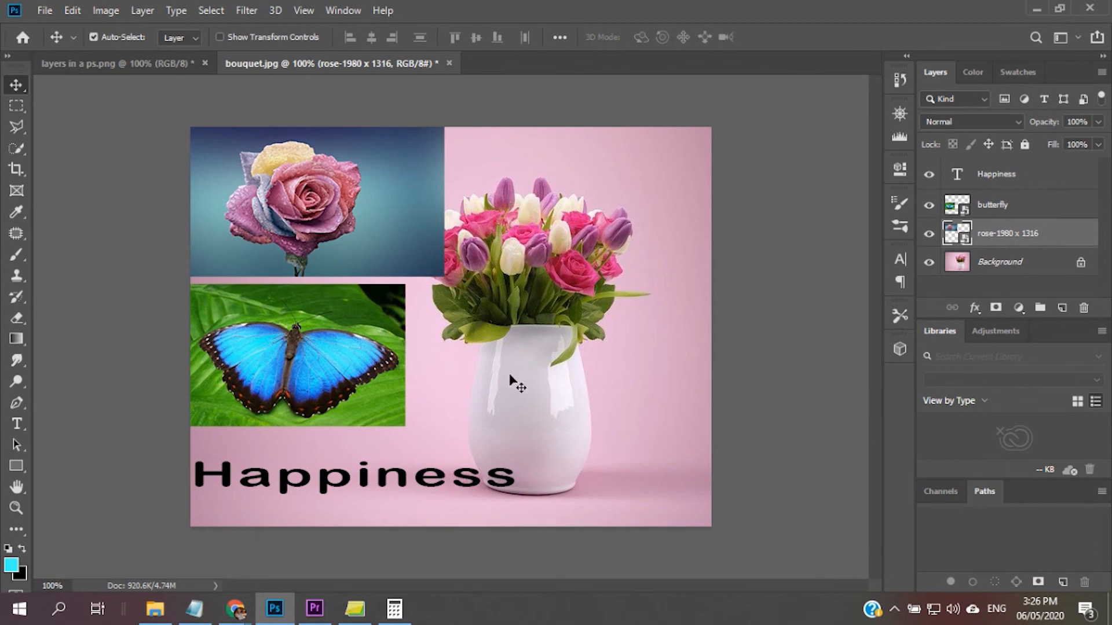
- Create a new blank layer directly above the Background layer and name it "Paint"
{"action": "left_click", "coordinate": [550, 263]}
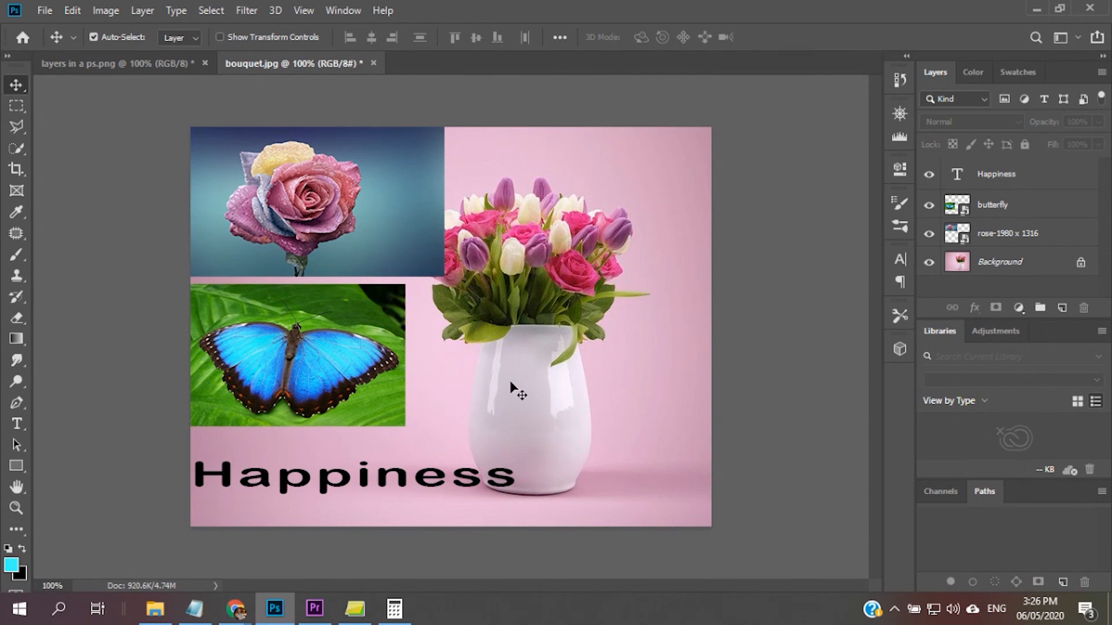
{"action": "left_click", "coordinate": [1054, 264]}
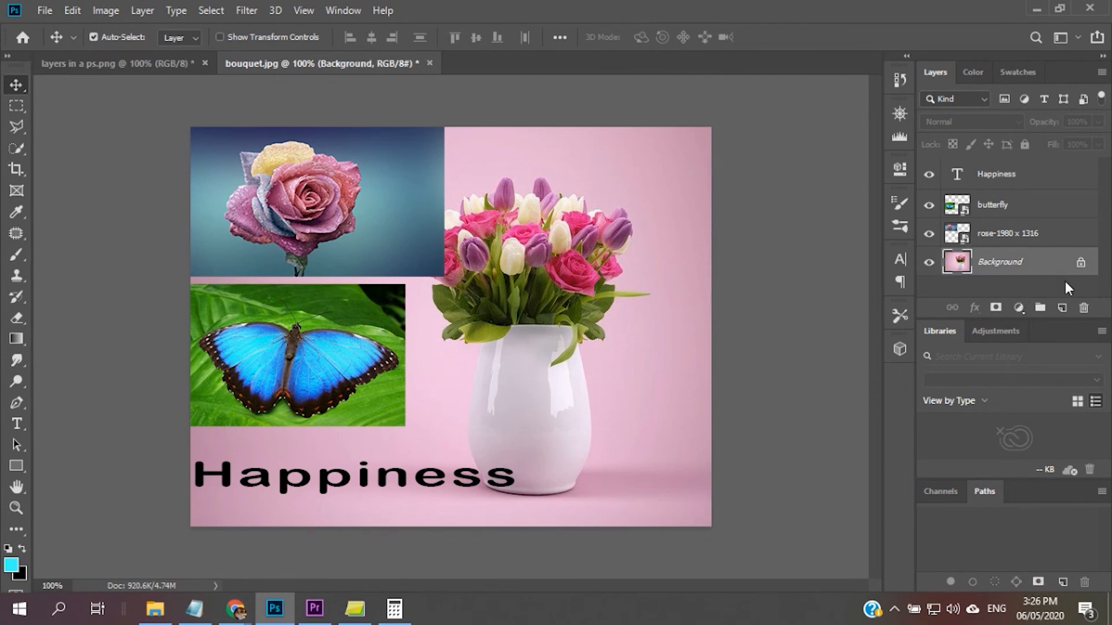
{"action": "left_click", "coordinate": [1062, 308]}
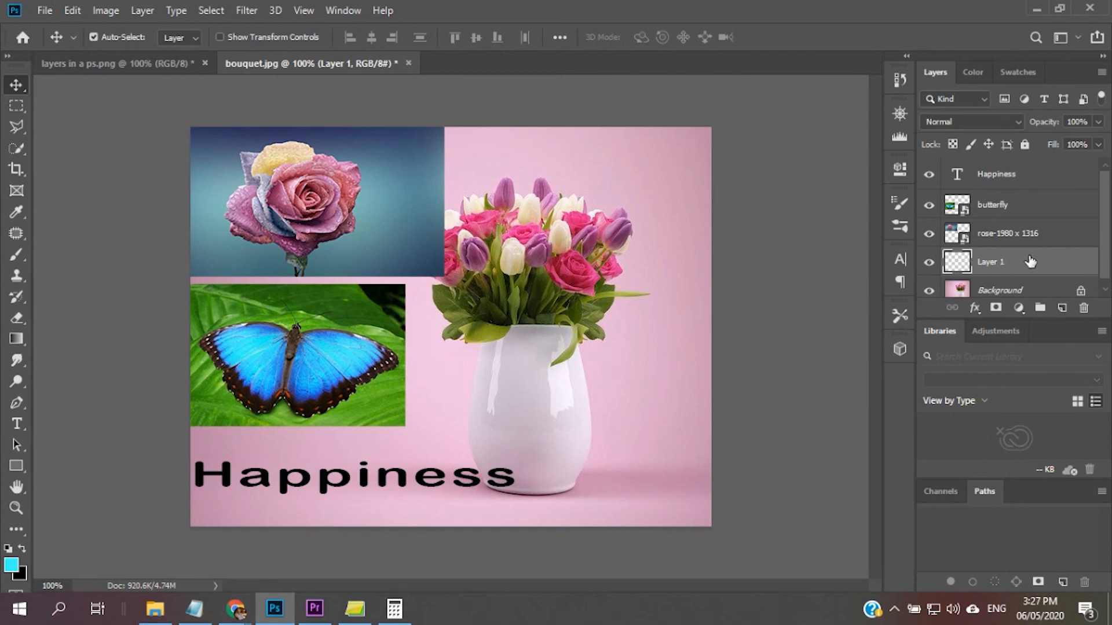
{"action": "double_click", "coordinate": [996, 263]}
{"action": "type", "text": "Paint"}
{"action": "key", "text": "Return"}
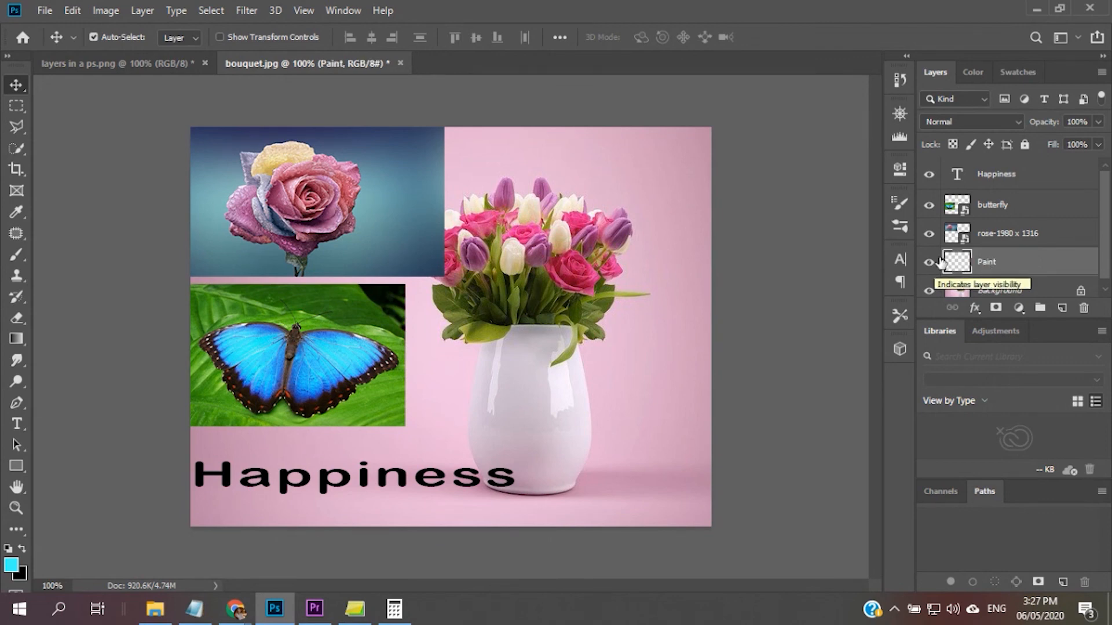
- Set up the Brush tool with the Hard Round brush from General Brushes at a size of 42 px
{"action": "left_click", "coordinate": [15, 253]}
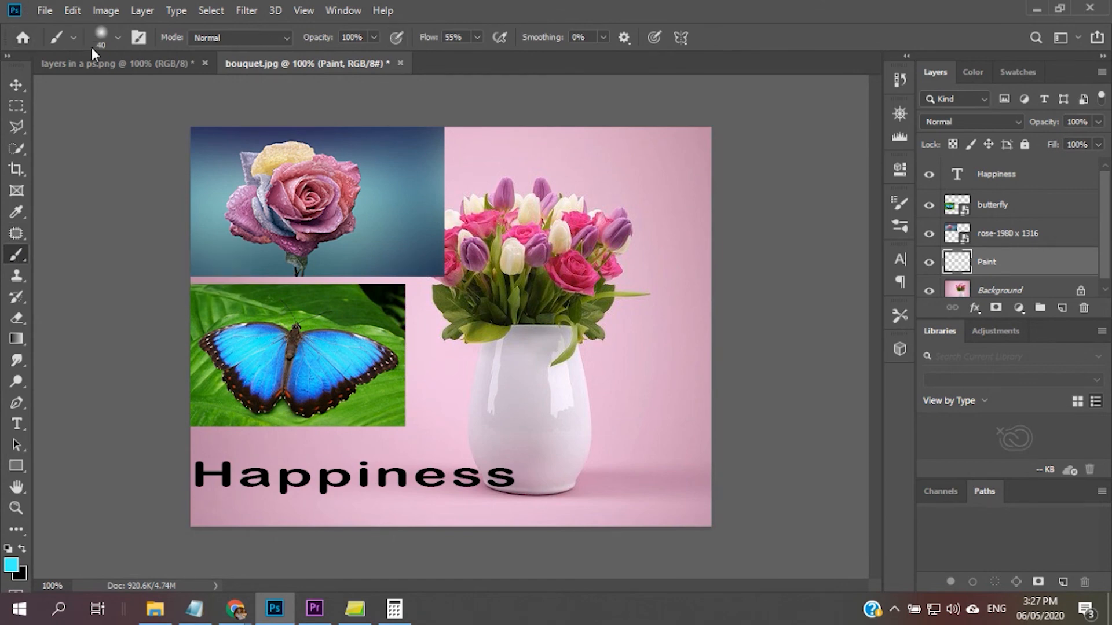
{"action": "left_click", "coordinate": [117, 38]}
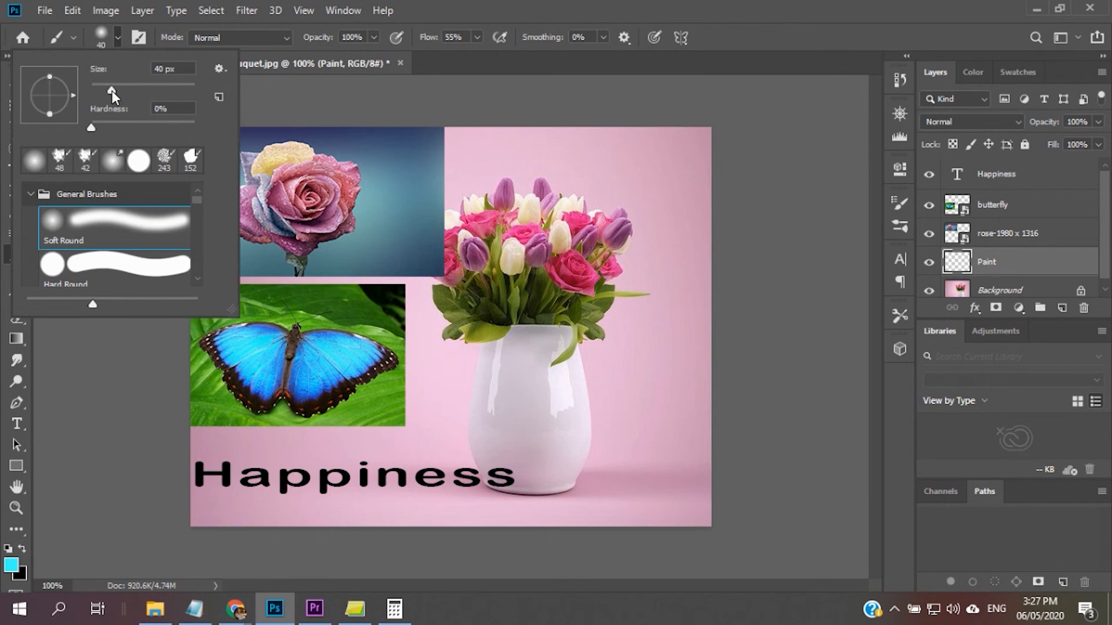
{"action": "mouse_move", "coordinate": [112, 90]}
{"action": "left_mouse_down"}
{"action": "mouse_move", "coordinate": [161, 92]}
{"action": "mouse_move", "coordinate": [100, 91]}
{"action": "left_mouse_up"}
{"action": "left_click_drag", "start_coordinate": [102, 89], "coordinate": [113, 90]}
{"action": "scroll", "coordinate": [127, 234], "scroll_direction": "down", "scroll_amount": 3}
{"action": "scroll", "coordinate": [128, 231], "scroll_direction": "down", "scroll_amount": 4}
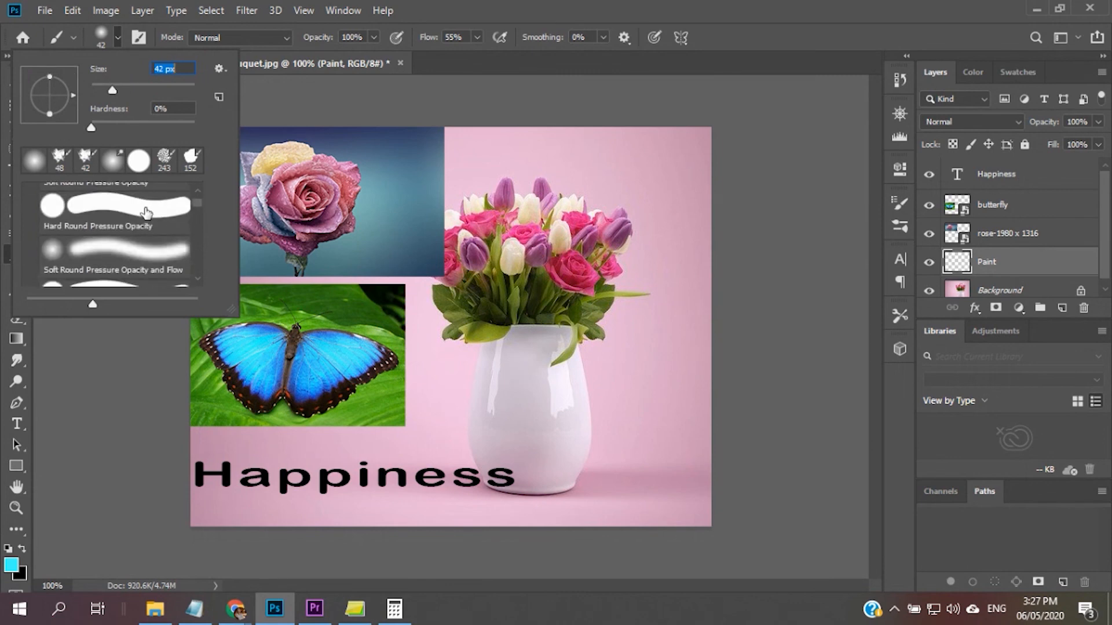
{"action": "scroll", "coordinate": [148, 216], "scroll_direction": "up", "scroll_amount": 8}
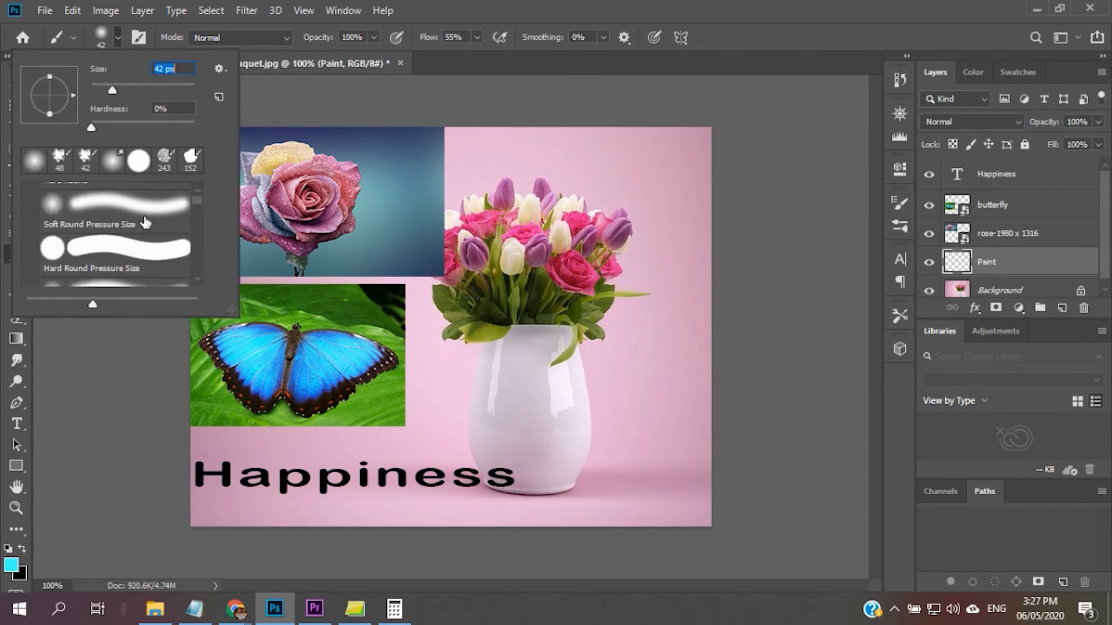
{"action": "left_click", "coordinate": [113, 237]}
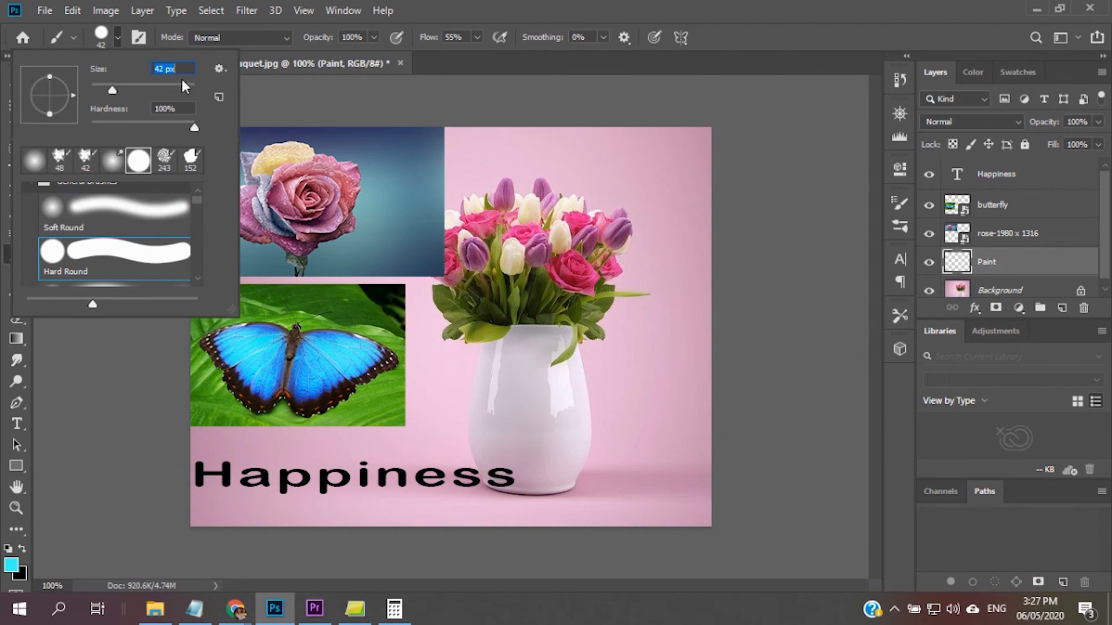
- Paint over the white vase in cyan with the brush on the Paint layer, covering the whole vase body
{"action": "left_click", "coordinate": [460, 65]}
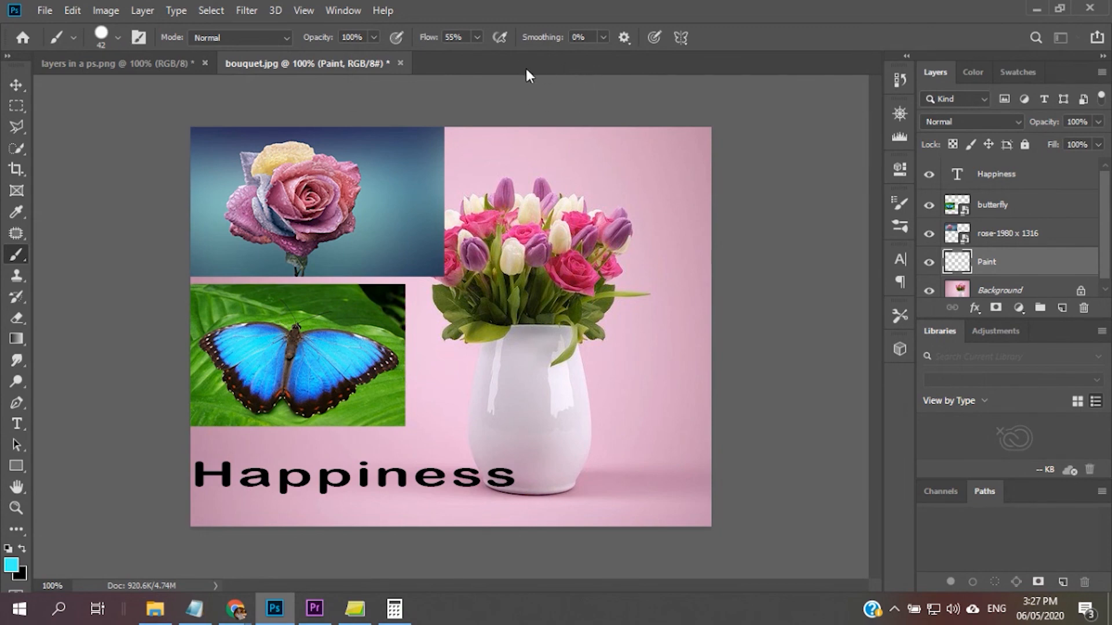
{"action": "left_click", "coordinate": [502, 361]}
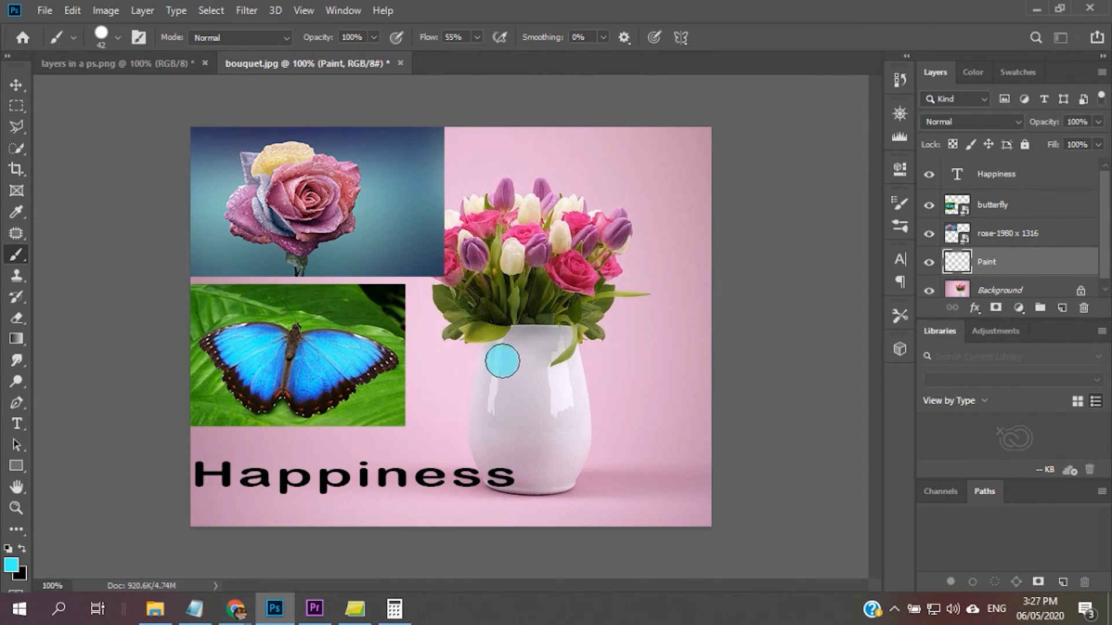
{"action": "mouse_move", "coordinate": [502, 362]}
{"action": "left_mouse_down"}
{"action": "mouse_move", "coordinate": [553, 348]}
{"action": "mouse_move", "coordinate": [513, 368]}
{"action": "mouse_move", "coordinate": [535, 362]}
{"action": "mouse_move", "coordinate": [506, 395]}
{"action": "mouse_move", "coordinate": [560, 375]}
{"action": "mouse_move", "coordinate": [517, 407]}
{"action": "mouse_move", "coordinate": [568, 399]}
{"action": "mouse_move", "coordinate": [522, 426]}
{"action": "mouse_move", "coordinate": [553, 421]}
{"action": "mouse_move", "coordinate": [520, 441]}
{"action": "mouse_move", "coordinate": [548, 456]}
{"action": "mouse_move", "coordinate": [546, 466]}
{"action": "mouse_move", "coordinate": [557, 464]}
{"action": "mouse_move", "coordinate": [552, 421]}
{"action": "mouse_move", "coordinate": [513, 380]}
{"action": "mouse_move", "coordinate": [504, 401]}
{"action": "mouse_move", "coordinate": [500, 391]}
{"action": "mouse_move", "coordinate": [526, 468]}
{"action": "mouse_move", "coordinate": [551, 410]}
{"action": "mouse_move", "coordinate": [574, 403]}
{"action": "mouse_move", "coordinate": [562, 453]}
{"action": "mouse_move", "coordinate": [535, 403]}
{"action": "mouse_move", "coordinate": [501, 379]}
{"action": "mouse_move", "coordinate": [493, 426]}
{"action": "mouse_move", "coordinate": [504, 469]}
{"action": "mouse_move", "coordinate": [535, 456]}
{"action": "mouse_move", "coordinate": [501, 468]}
{"action": "mouse_move", "coordinate": [487, 456]}
{"action": "mouse_move", "coordinate": [492, 404]}
{"action": "mouse_move", "coordinate": [500, 467]}
{"action": "mouse_move", "coordinate": [516, 485]}
{"action": "mouse_move", "coordinate": [551, 479]}
{"action": "mouse_move", "coordinate": [574, 449]}
{"action": "mouse_move", "coordinate": [581, 382]}
{"action": "mouse_move", "coordinate": [558, 361]}
{"action": "left_mouse_up"}
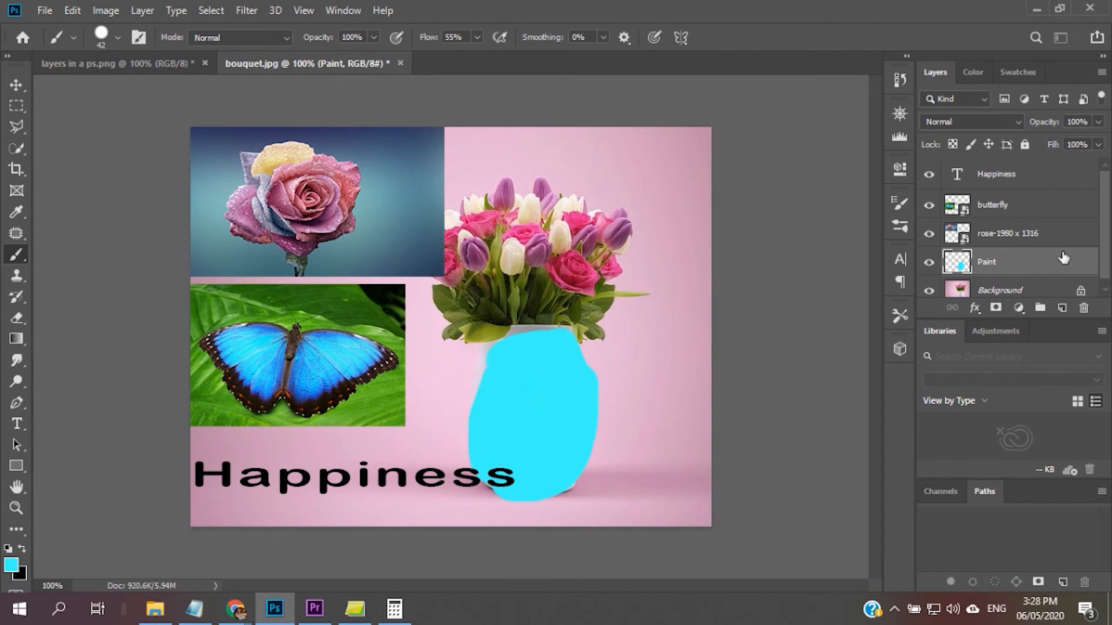
{"action": "scroll", "coordinate": [1087, 241], "scroll_direction": "down", "scroll_amount": 1}
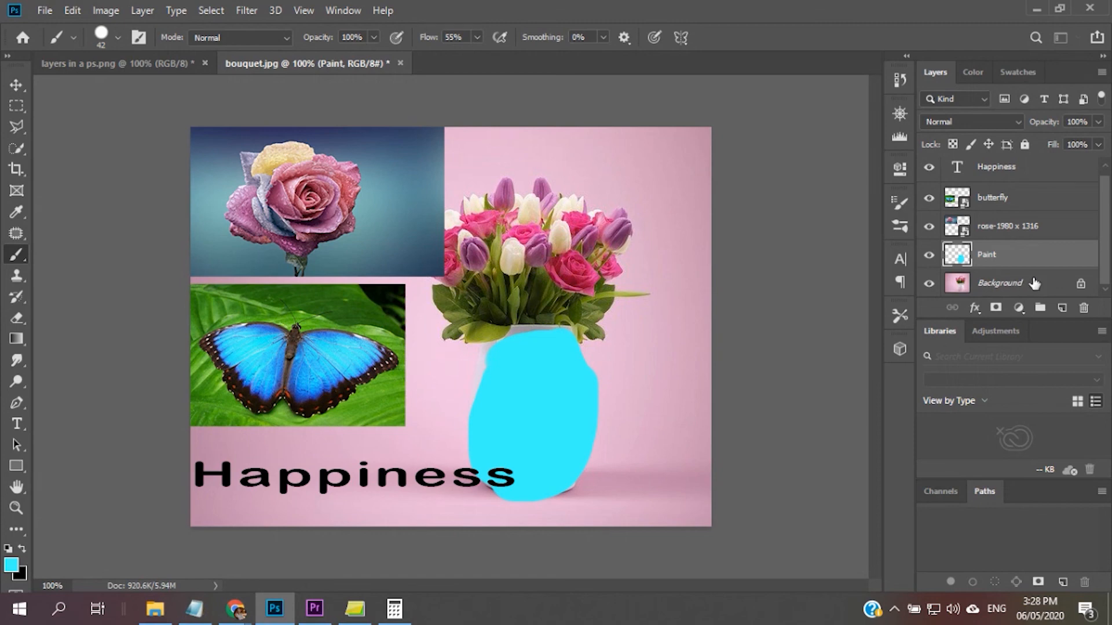
- Switch to the Google Slides presentation in Chrome, highlight "change layer opacity" on the Day 3 slide, and return to Photoshop
{"action": "mouse_move", "coordinate": [234, 609]}
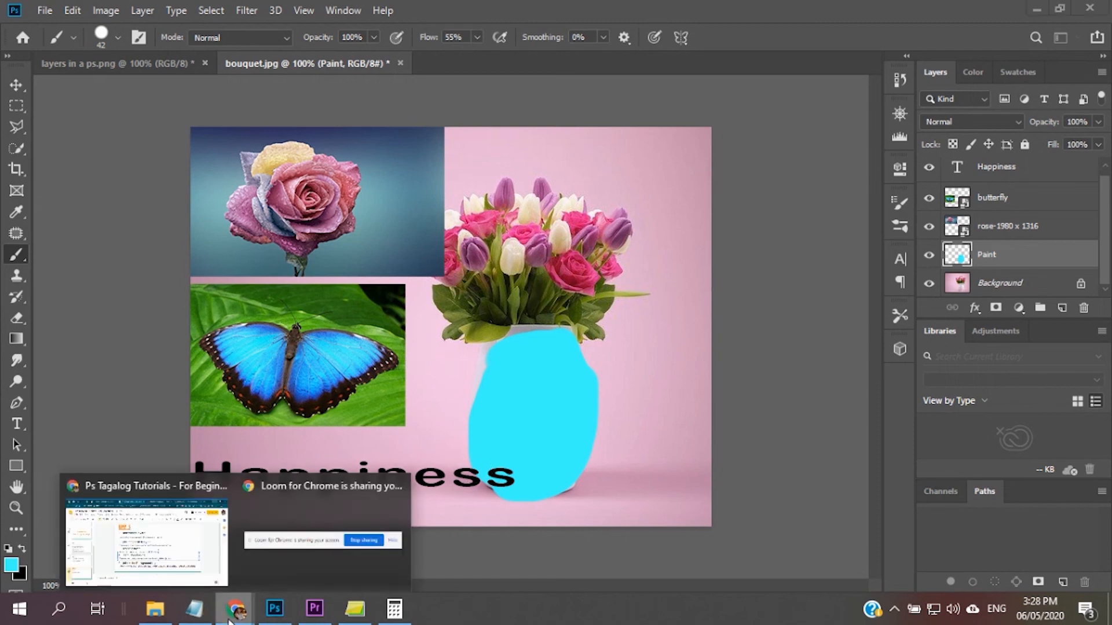
{"action": "left_click", "coordinate": [187, 544]}
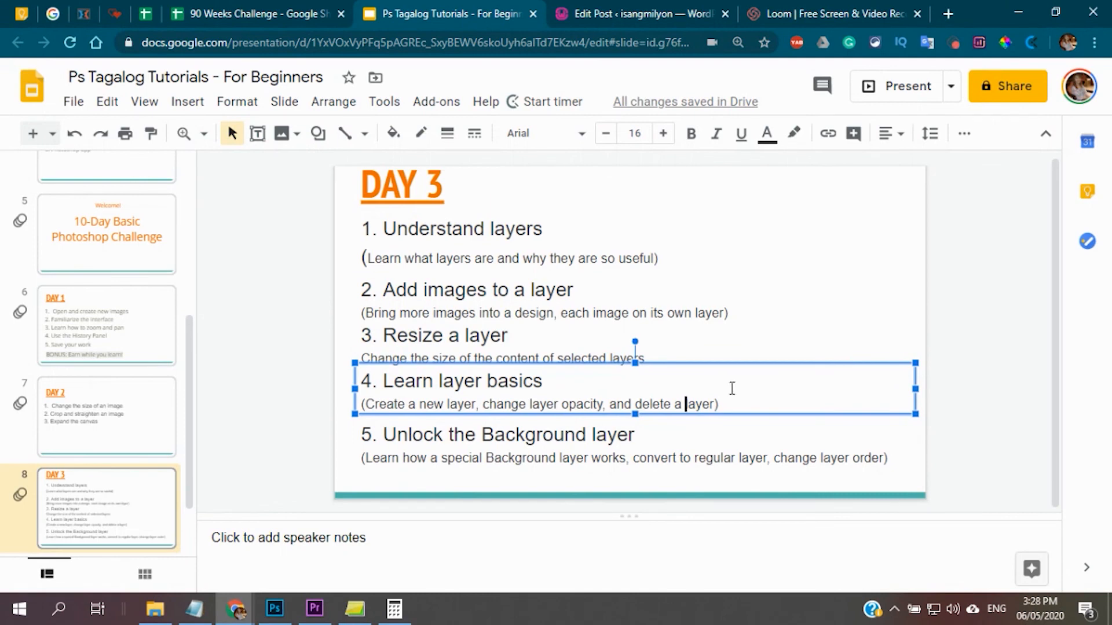
{"action": "left_click_drag", "start_coordinate": [483, 404], "coordinate": [602, 399]}
{"action": "left_click", "coordinate": [1018, 11]}
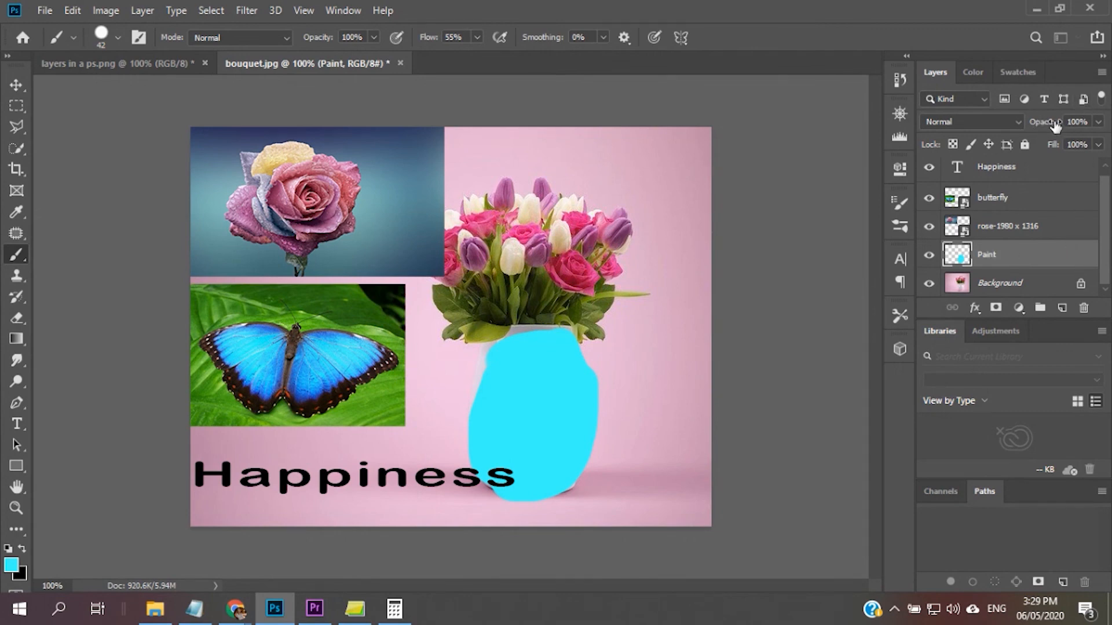
- Lower the Paint layer's opacity to 25% so the vase shows through the cyan paint
{"action": "left_click", "coordinate": [1098, 123]}
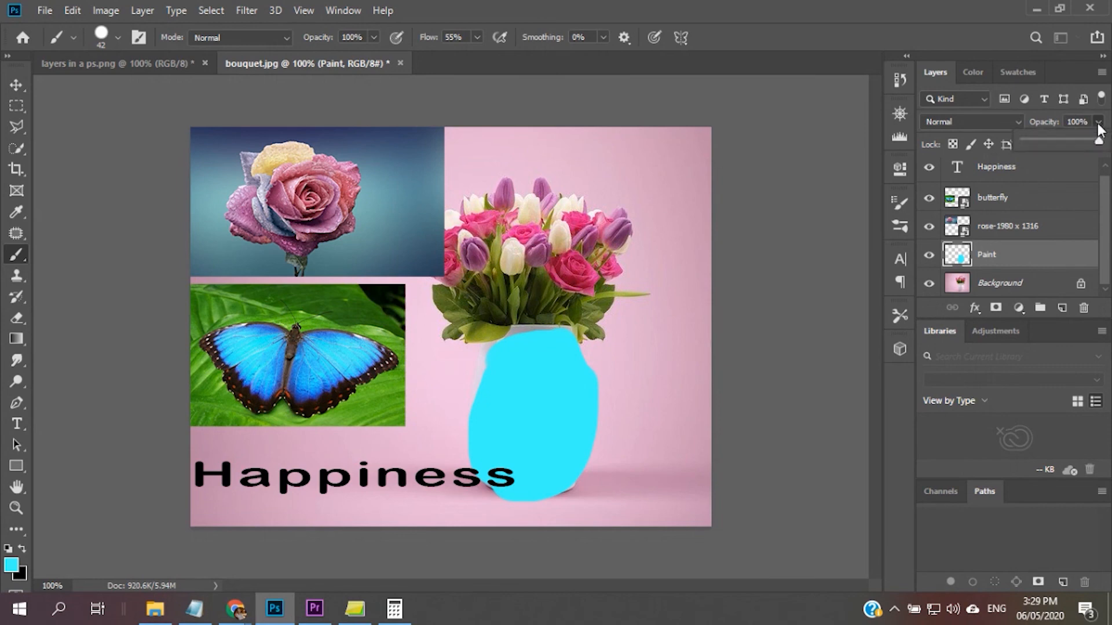
{"action": "left_click_drag", "start_coordinate": [1099, 145], "coordinate": [1094, 146]}
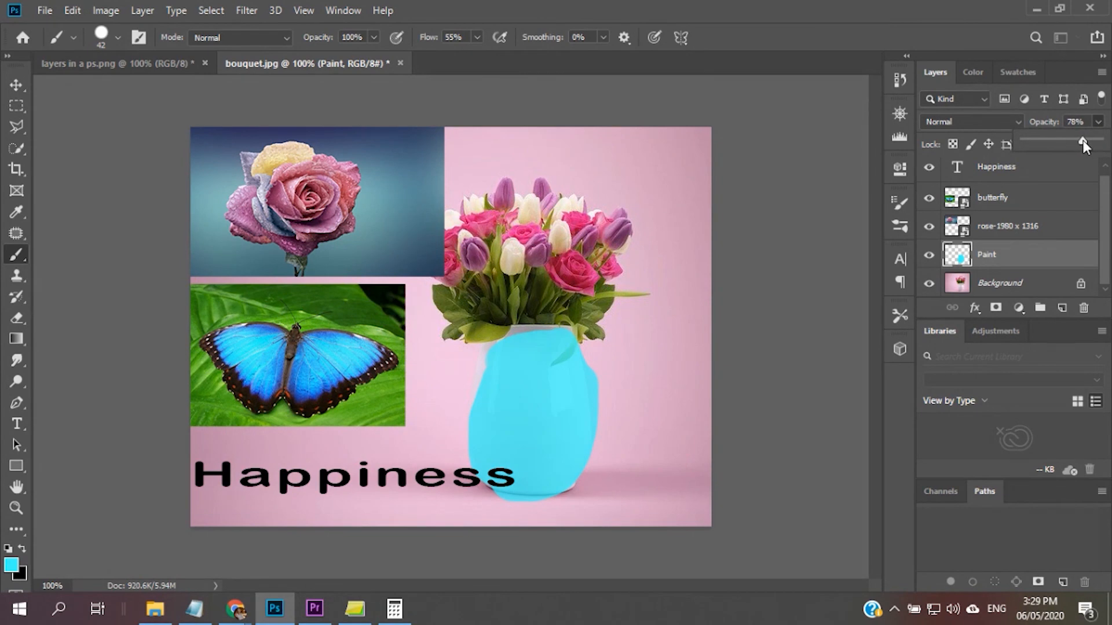
{"action": "mouse_move", "coordinate": [1069, 140]}
{"action": "left_mouse_down"}
{"action": "mouse_move", "coordinate": [1024, 146]}
{"action": "mouse_move", "coordinate": [1043, 146]}
{"action": "left_mouse_up"}
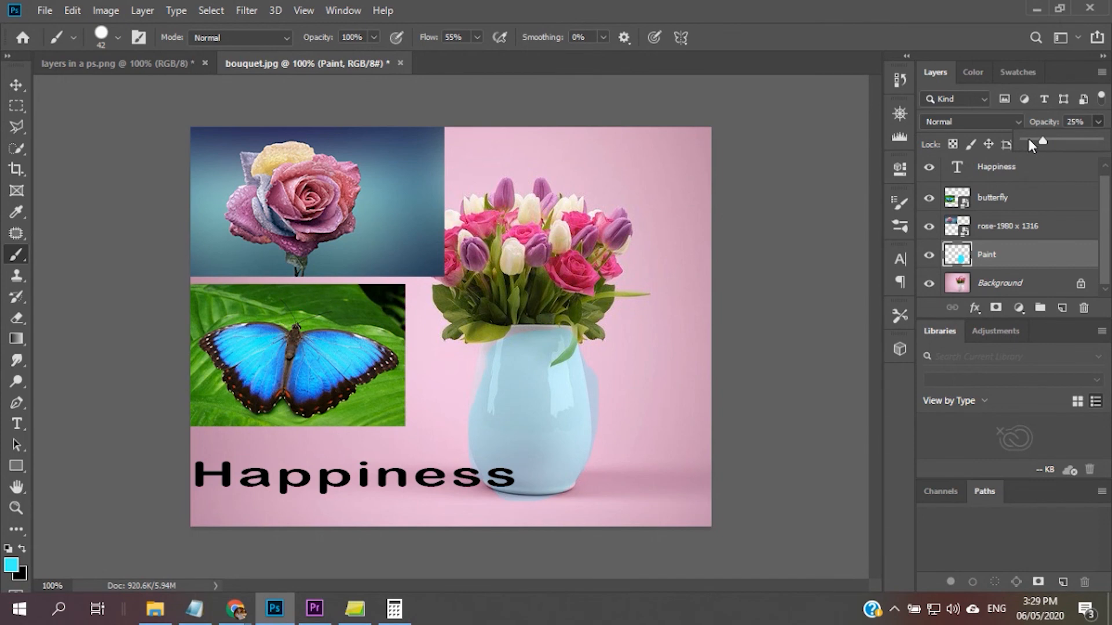
{"action": "left_click", "coordinate": [1098, 123]}
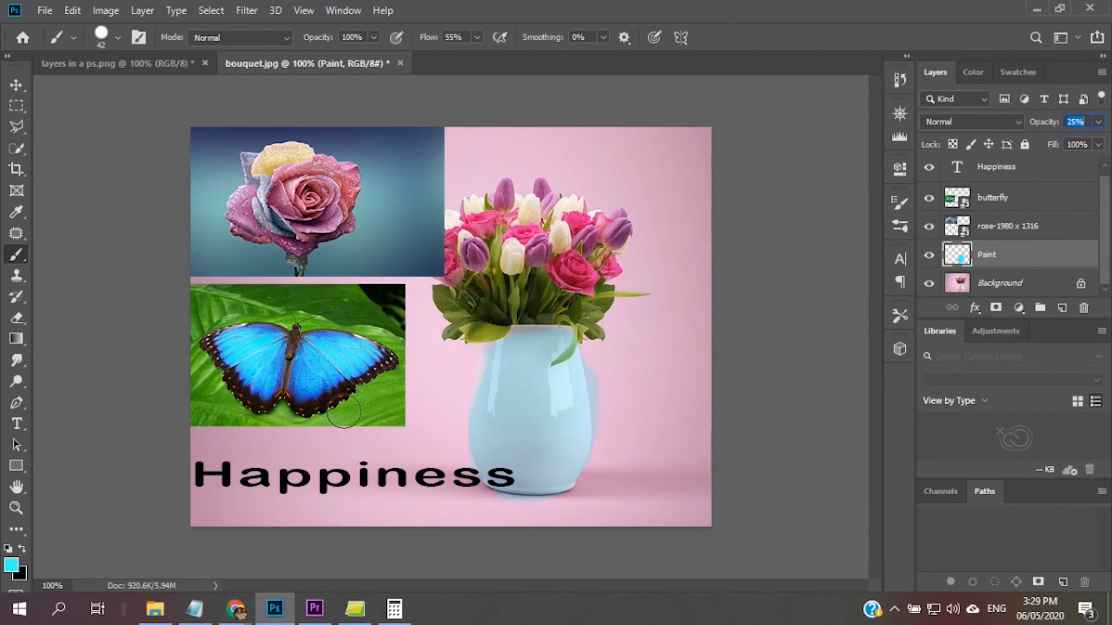
- Select the rose layer with the Move tool, try its opacity at 11%, and restore it to 100%
{"action": "left_click", "coordinate": [16, 86]}
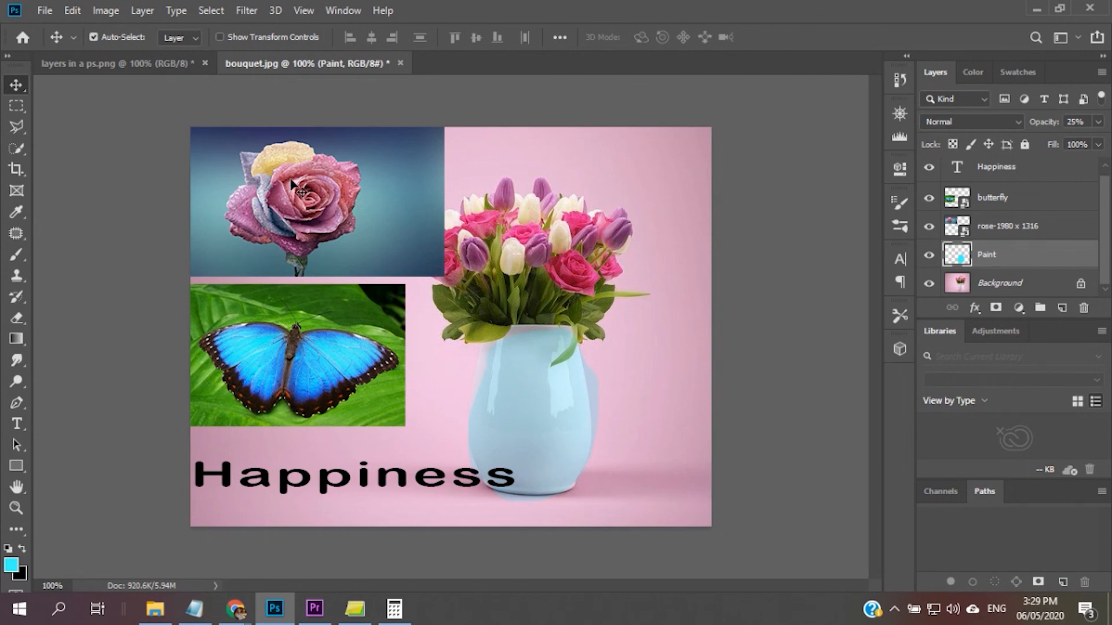
{"action": "left_click", "coordinate": [291, 183]}
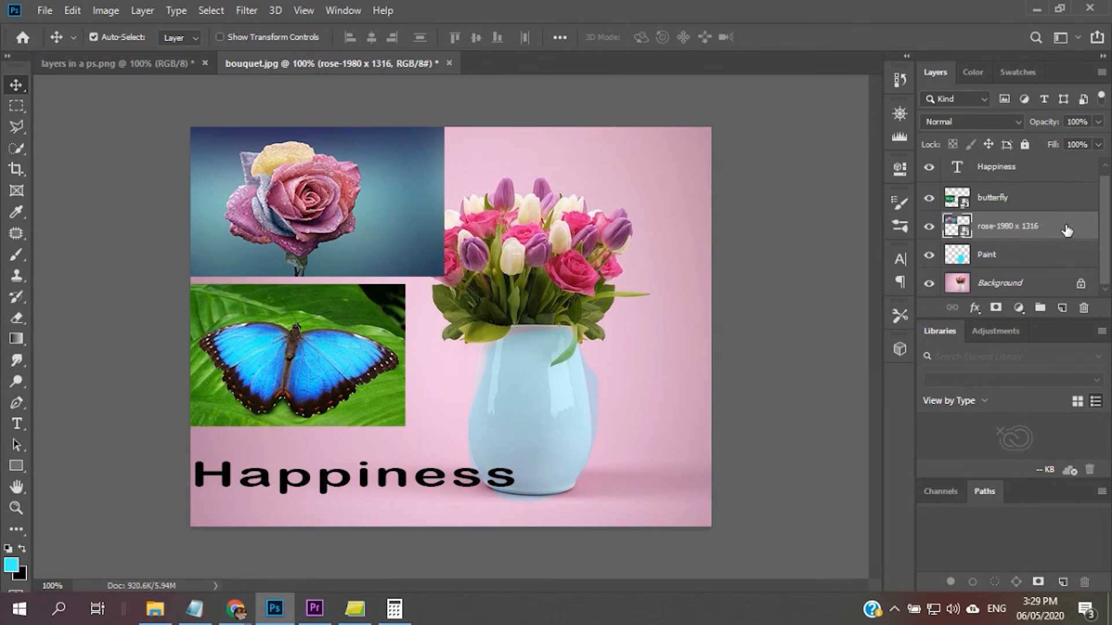
{"action": "left_click", "coordinate": [1098, 122]}
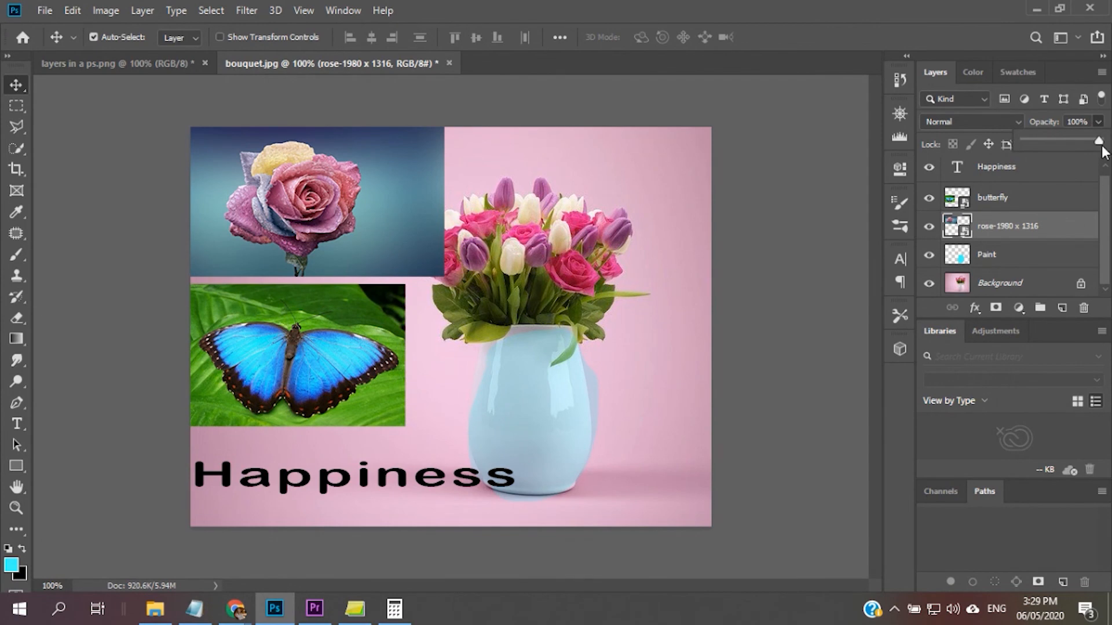
{"action": "left_click_drag", "start_coordinate": [1101, 148], "coordinate": [1032, 144]}
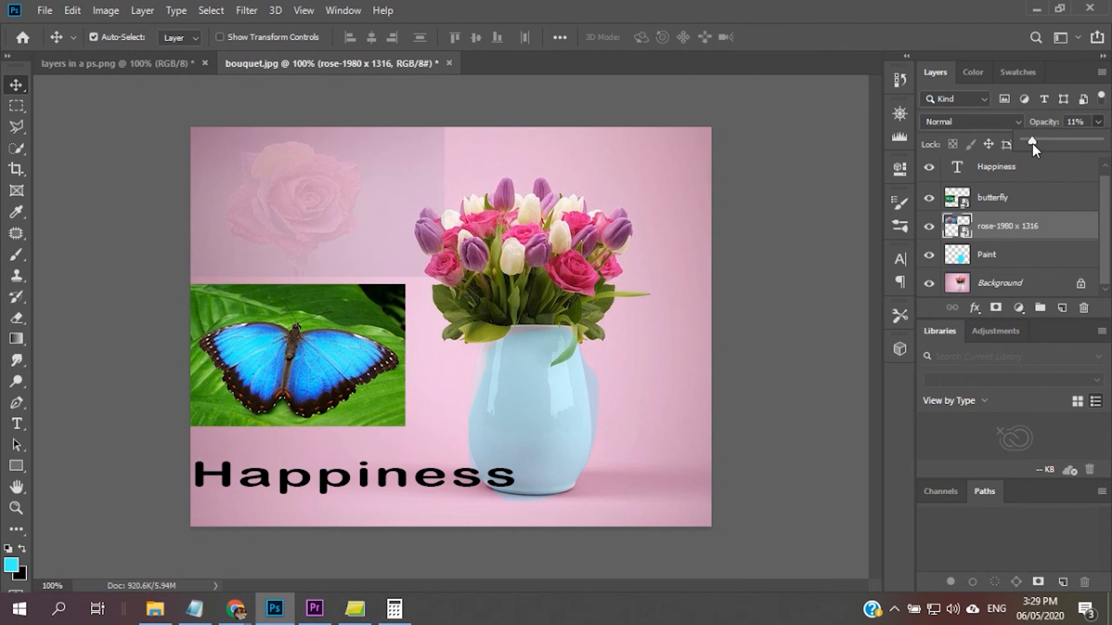
{"action": "left_click_drag", "start_coordinate": [1031, 144], "coordinate": [1099, 140]}
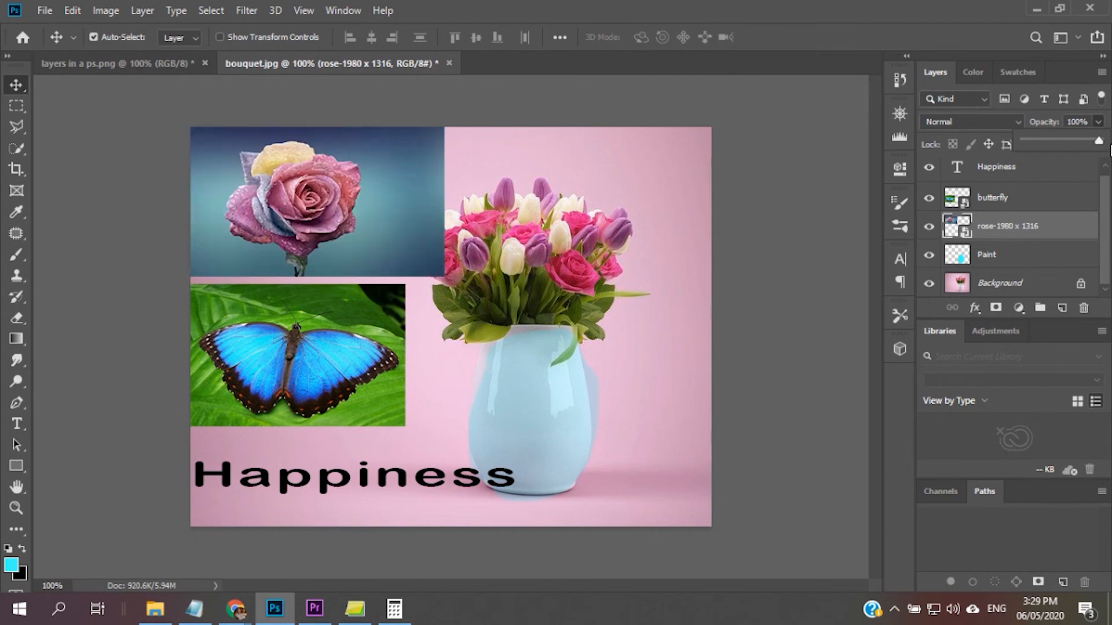
{"action": "left_click", "coordinate": [1100, 121]}
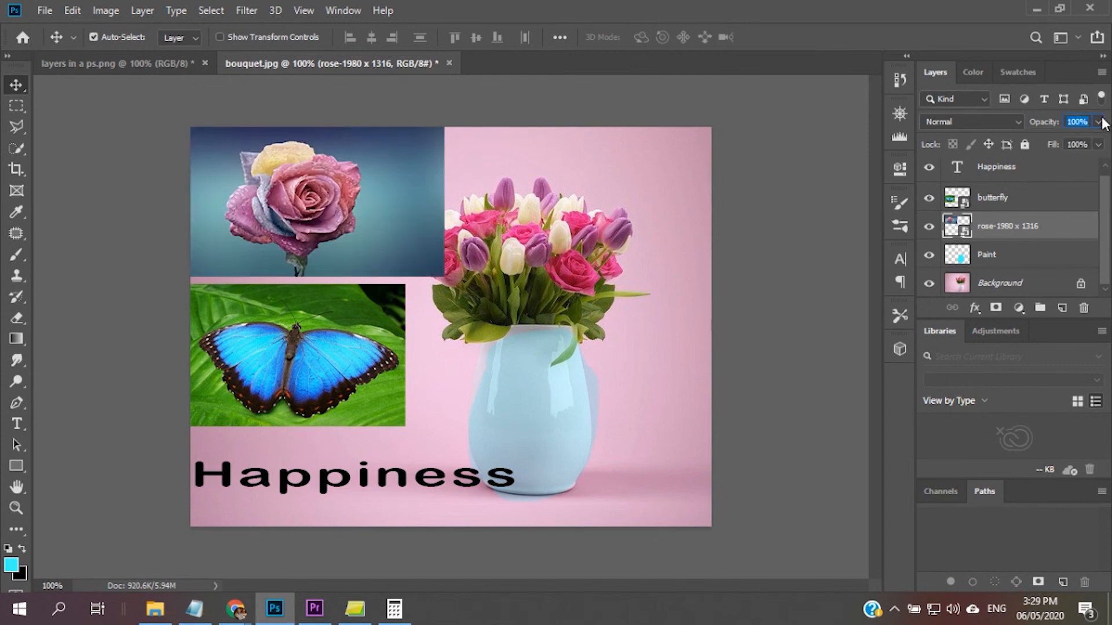
- Switch to the Google Slides presentation in Chrome, highlight "delete a layer" on the Day 3 slide, and return to Photoshop
{"action": "left_click", "coordinate": [156, 609]}
{"action": "left_click", "coordinate": [155, 609]}
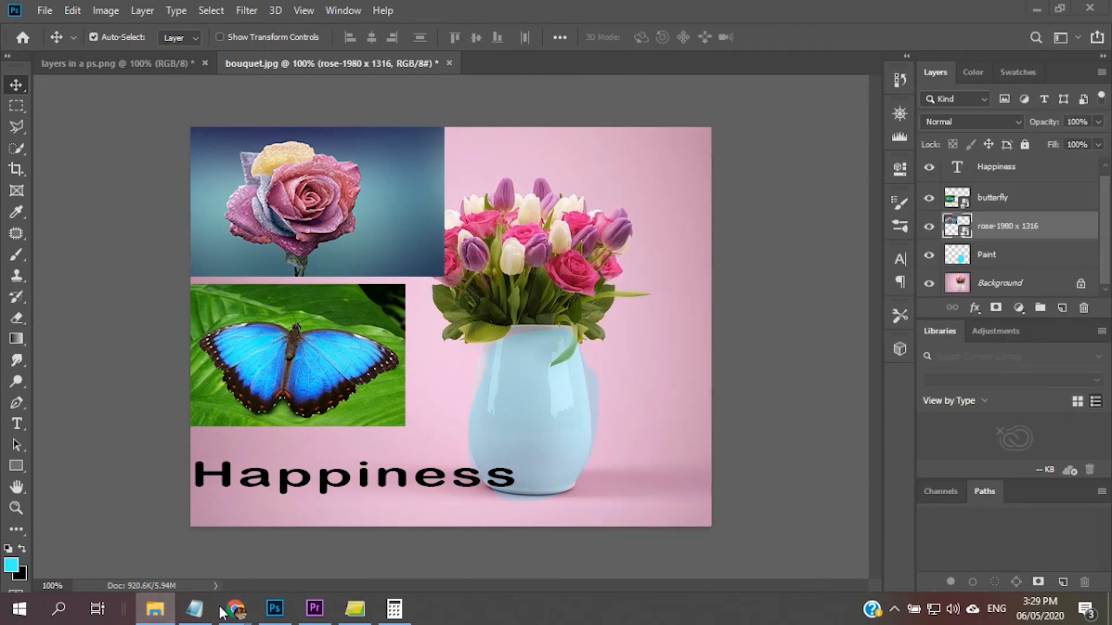
{"action": "mouse_move", "coordinate": [231, 609]}
{"action": "left_click", "coordinate": [193, 555]}
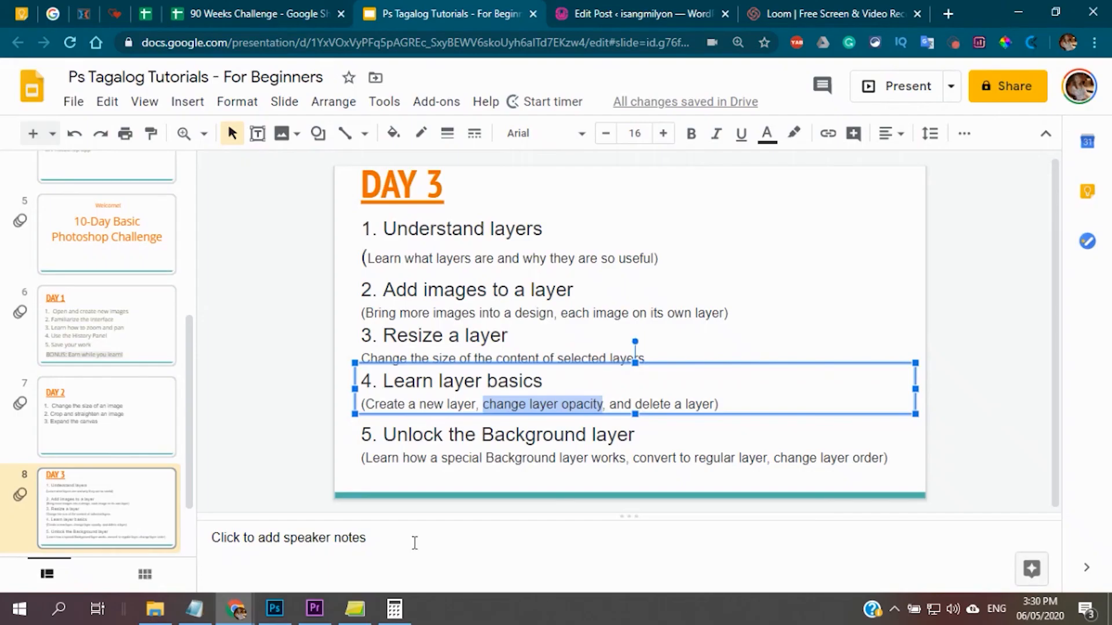
{"action": "left_click_drag", "start_coordinate": [635, 404], "coordinate": [709, 405]}
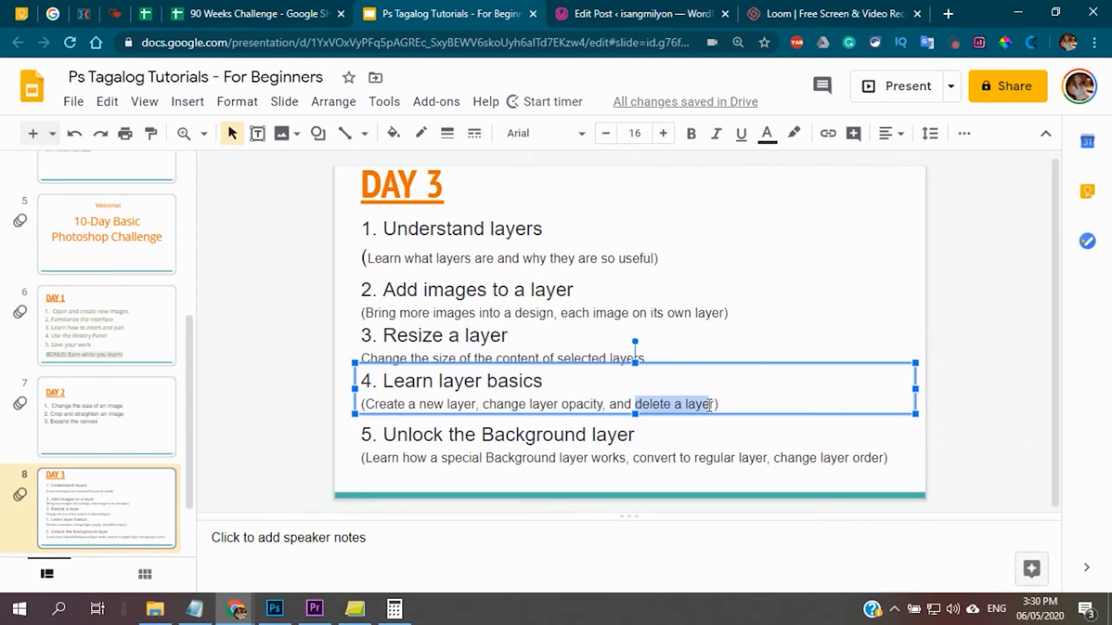
{"action": "left_click", "coordinate": [1018, 12]}
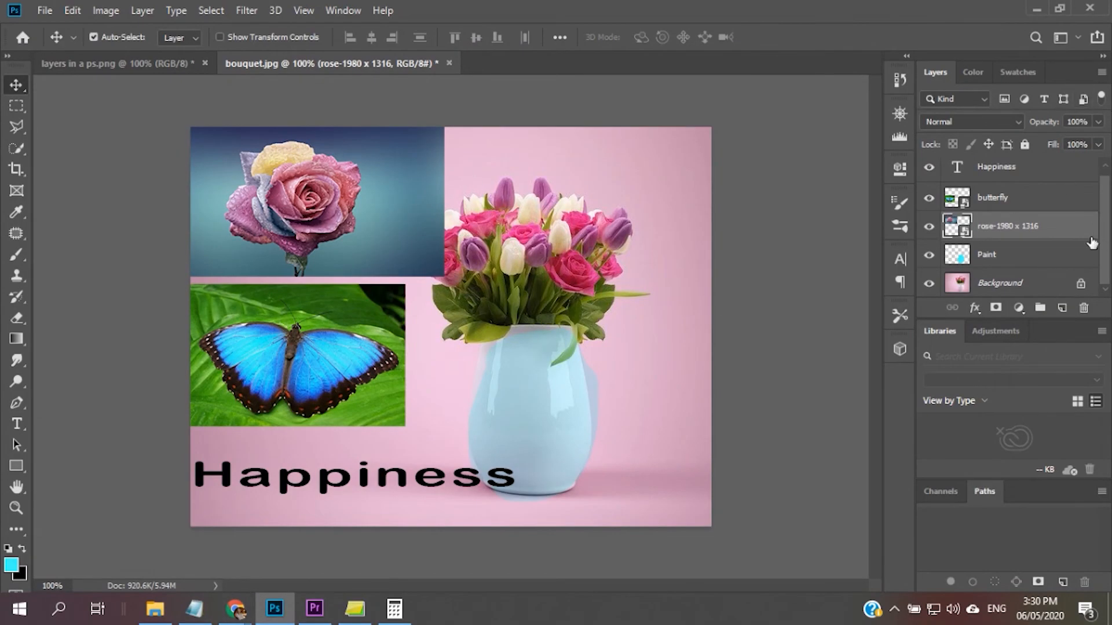
- Delete the selected butterfly layer through the confirmation dialog, and undo the deletion
{"action": "scroll", "coordinate": [1031, 251], "scroll_direction": "up", "scroll_amount": 1}
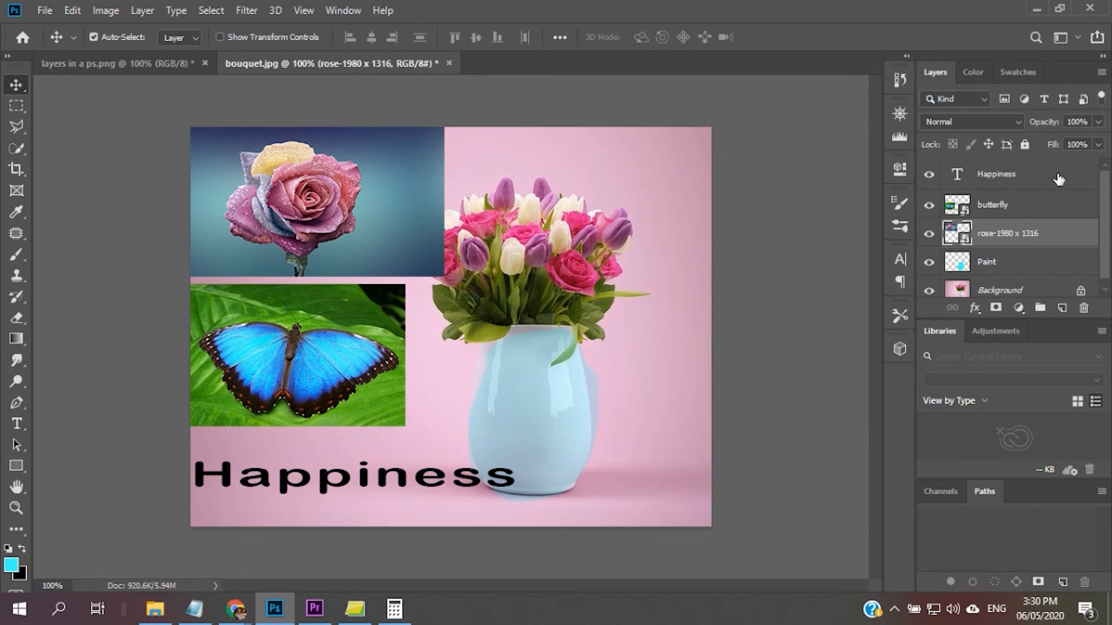
{"action": "left_click", "coordinate": [1057, 207]}
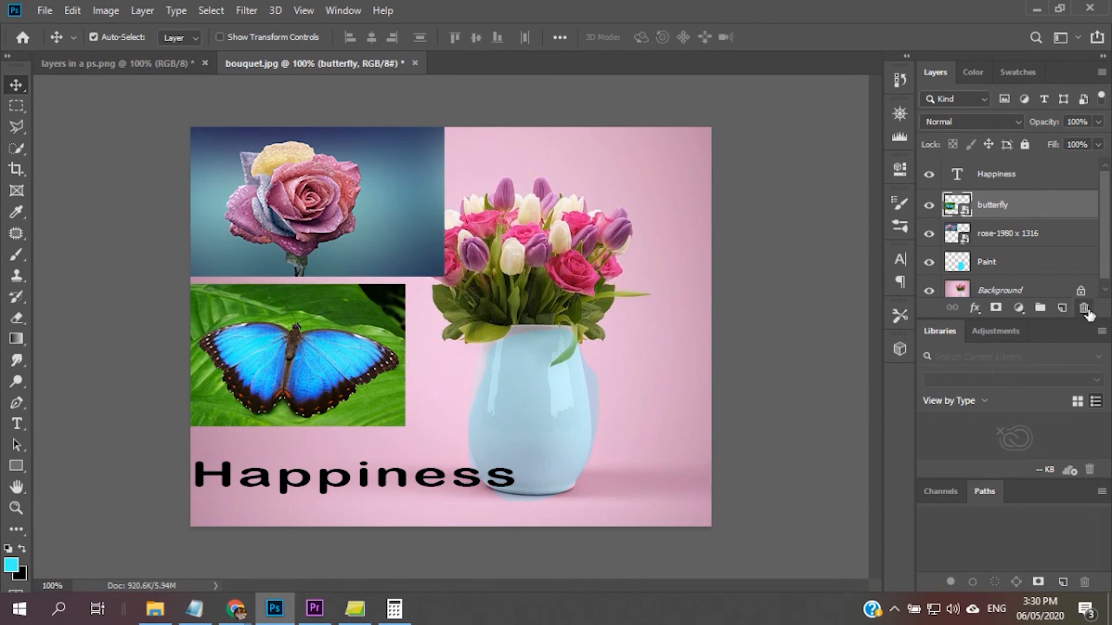
{"action": "left_click", "coordinate": [1084, 309]}
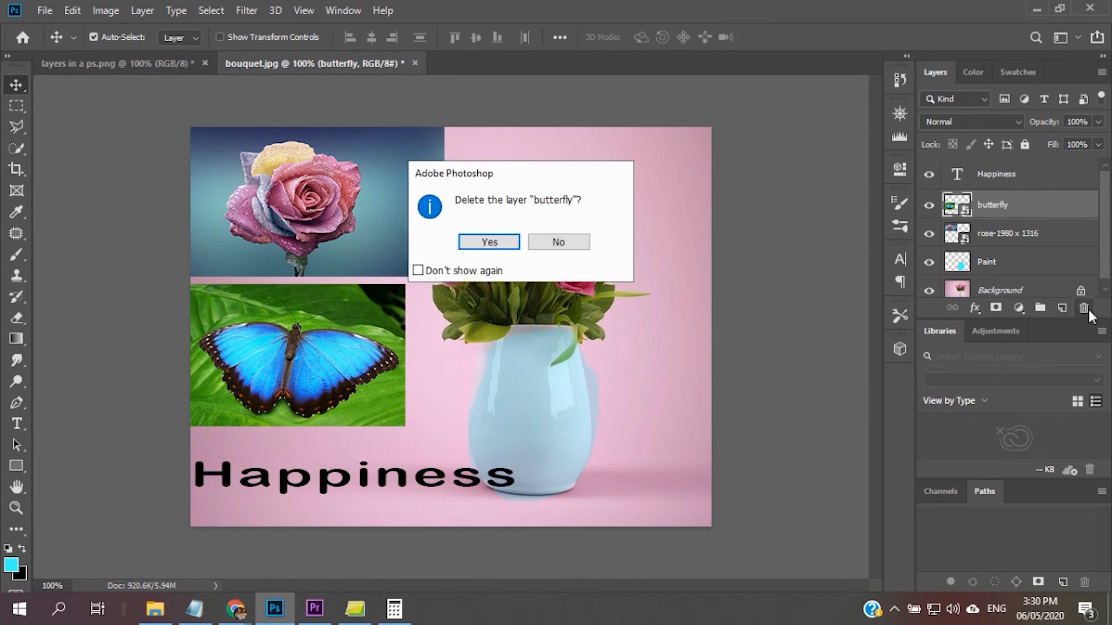
{"action": "left_click", "coordinate": [489, 242]}
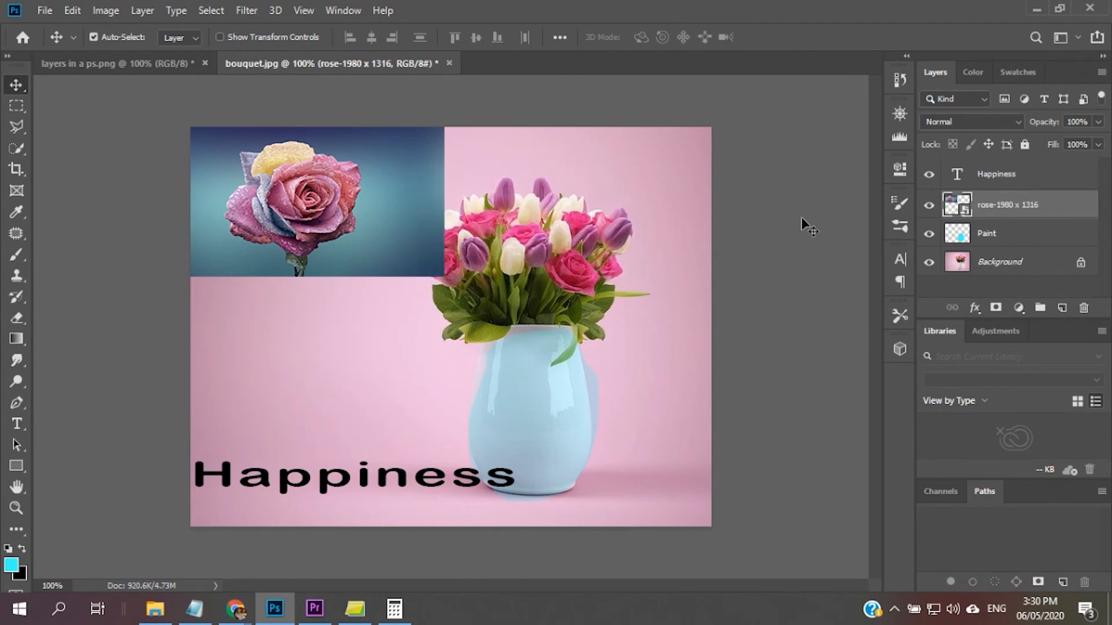
{"action": "key", "text": "ctrl+z"}
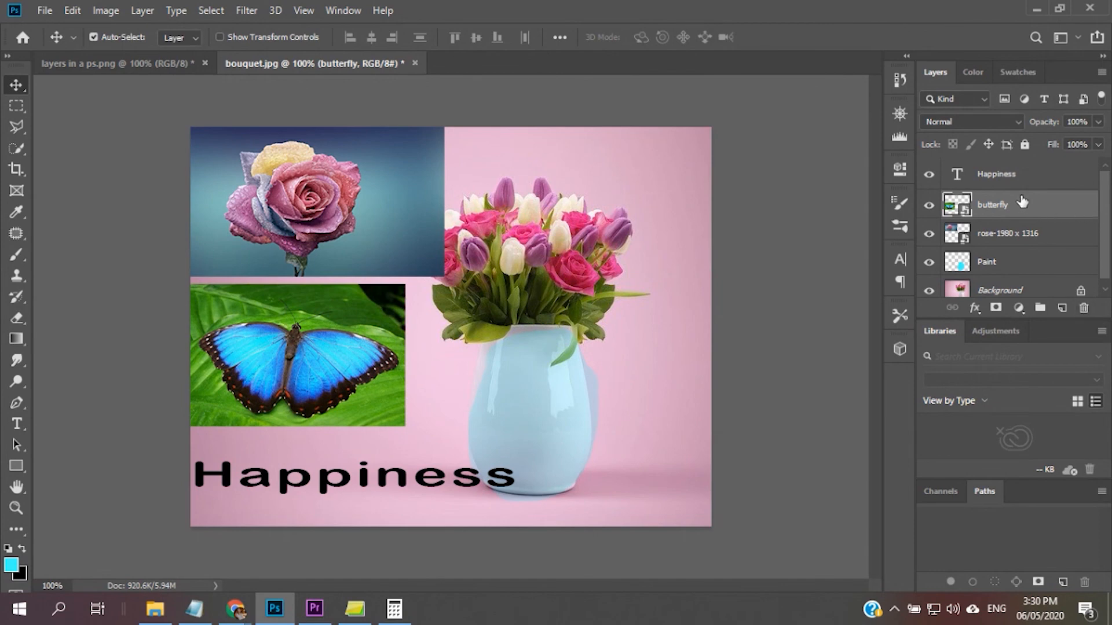
- Move the butterfly layer straight to the trash without a confirmation dialog, and undo the removal
{"action": "scroll", "coordinate": [1094, 291], "scroll_direction": "down", "scroll_amount": 1}
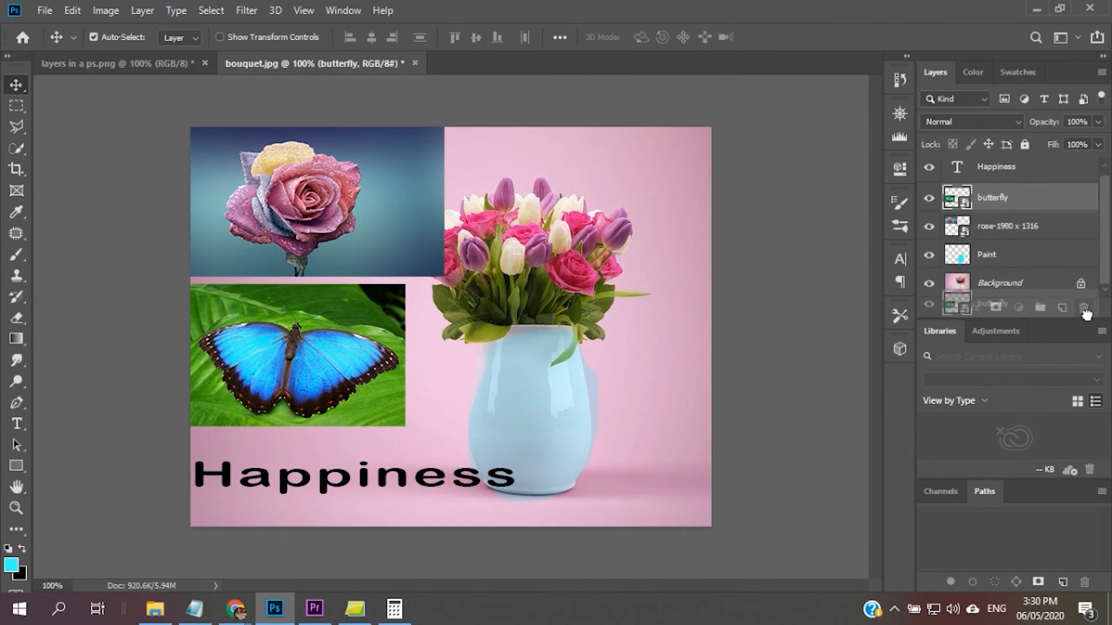
{"action": "left_click", "coordinate": [1084, 311]}
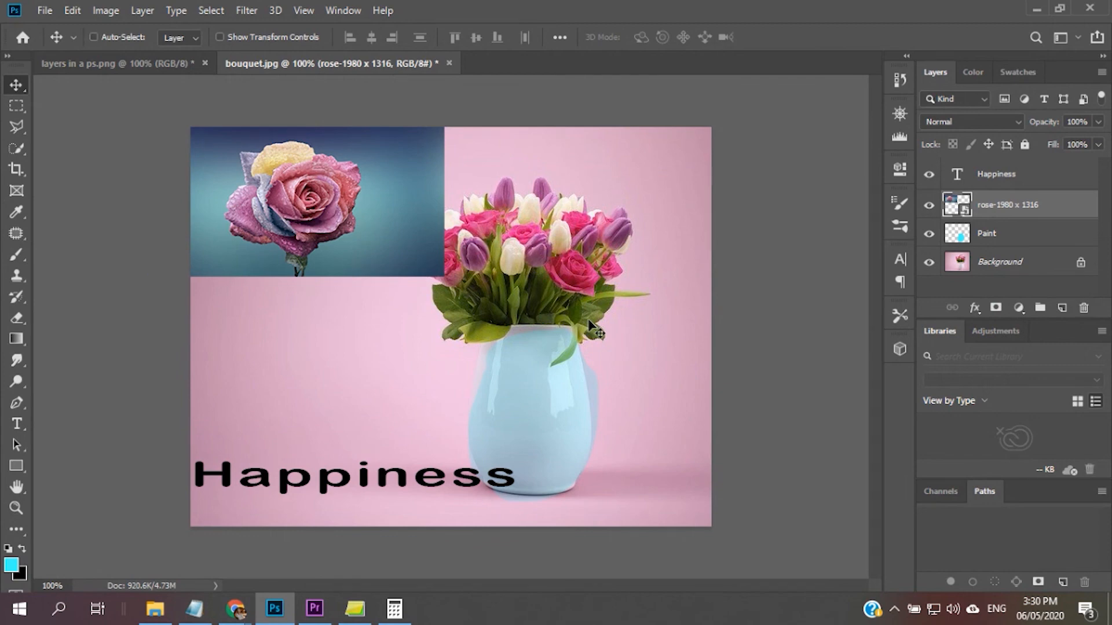
{"action": "key", "text": "ctrl+z"}
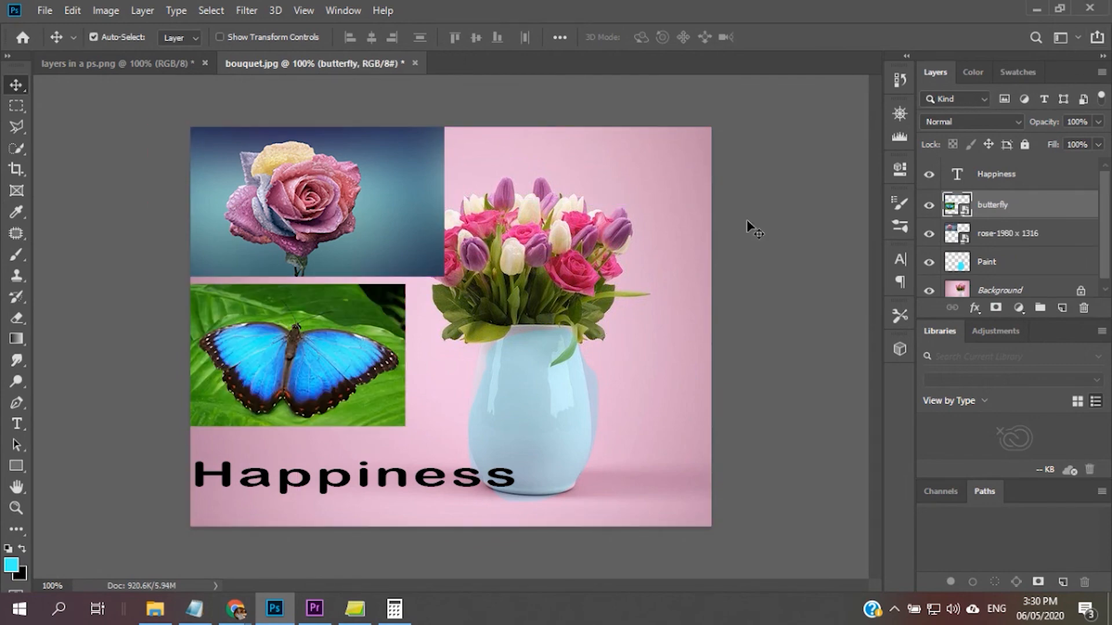
- Review the "Unlock the Background layer" item on the Day 3 slide in Chrome, return to Photoshop, and select the Background layer
{"action": "mouse_move", "coordinate": [236, 613]}
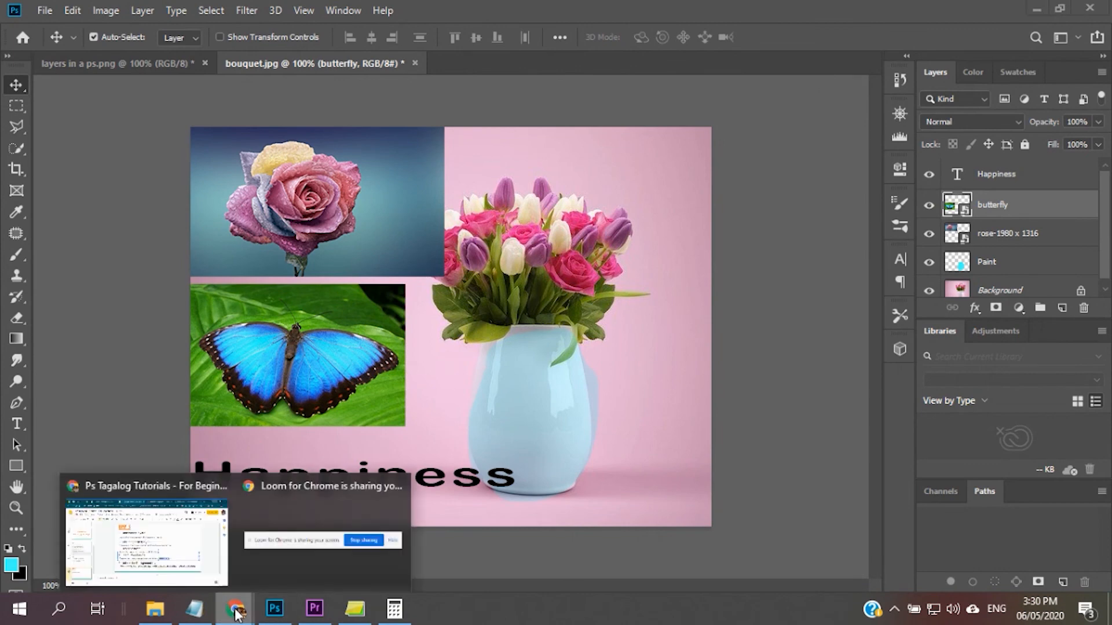
{"action": "left_click", "coordinate": [145, 541]}
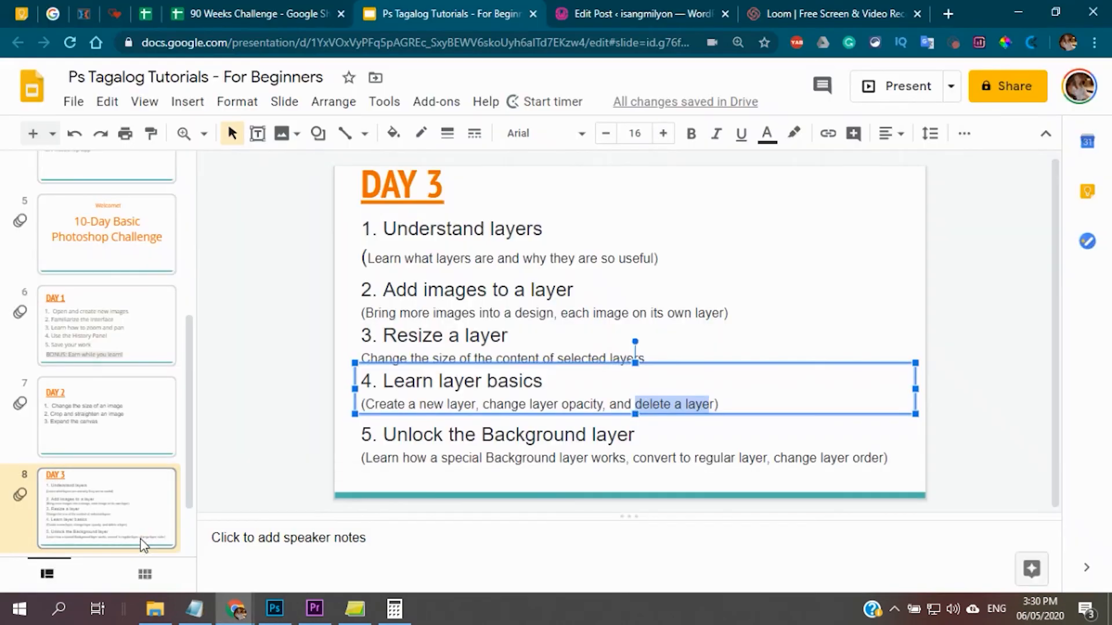
{"action": "left_click", "coordinate": [539, 461]}
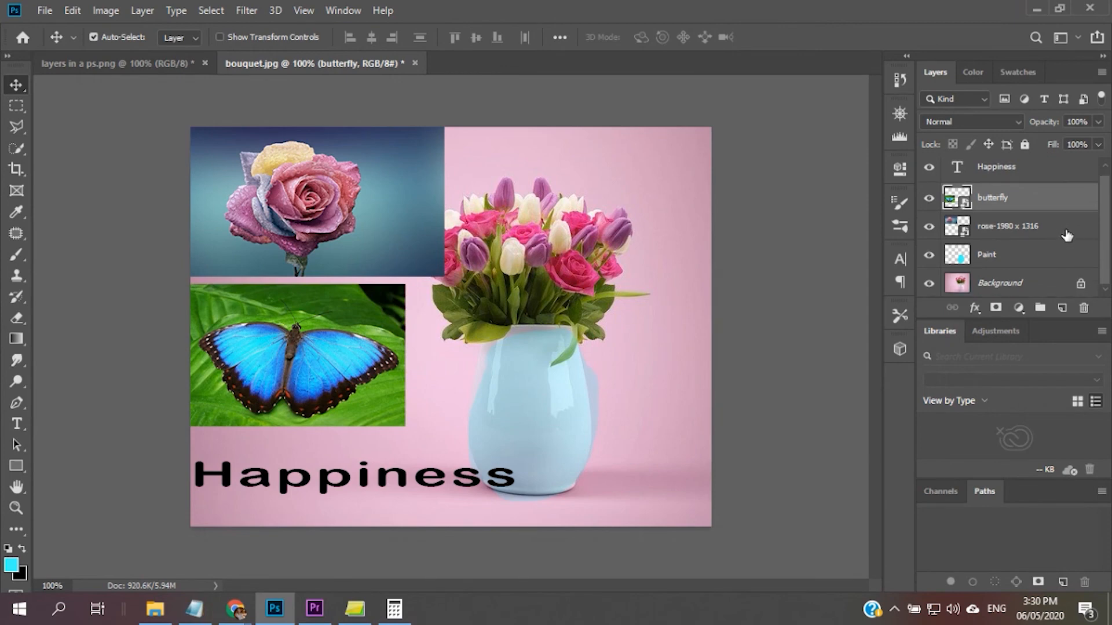
{"action": "left_click", "coordinate": [1042, 287]}
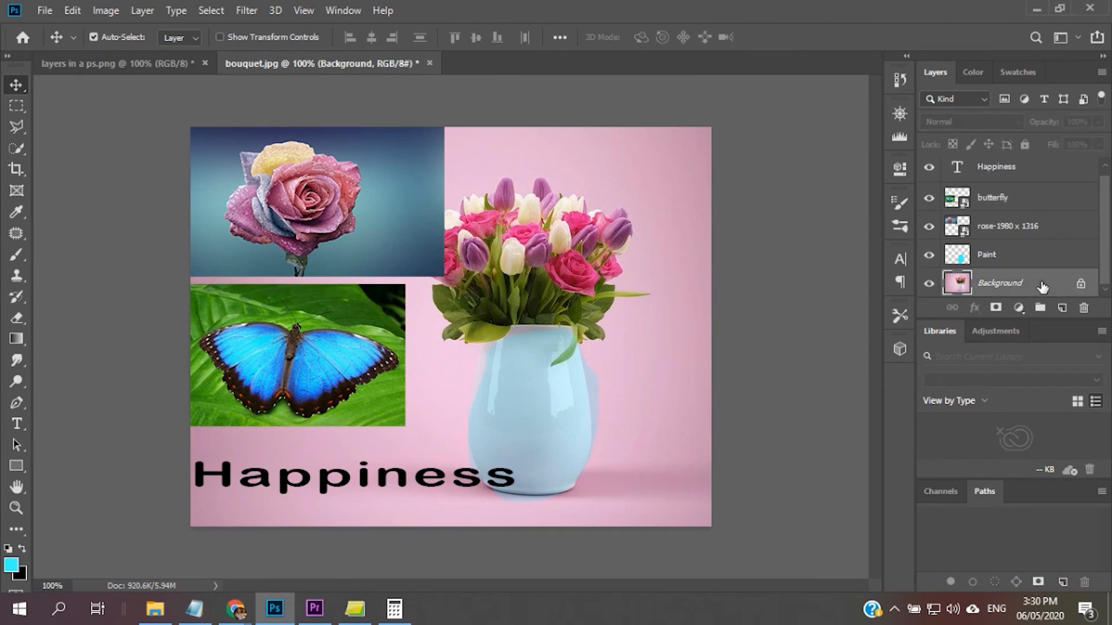